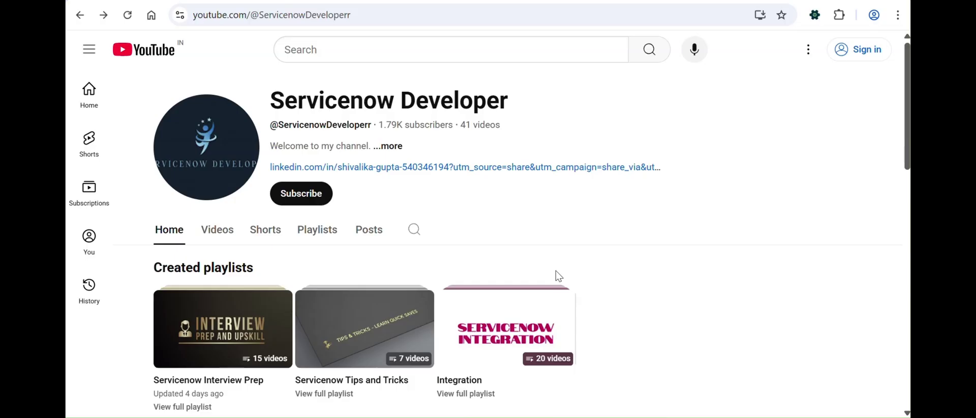
- Open the full Servicenow Interview Prep and Integration playlists in separate tabs and switch to the Integration playlist
{"action": "scroll", "coordinate": [457, 246], "scroll_direction": "down", "scroll_amount": 2}
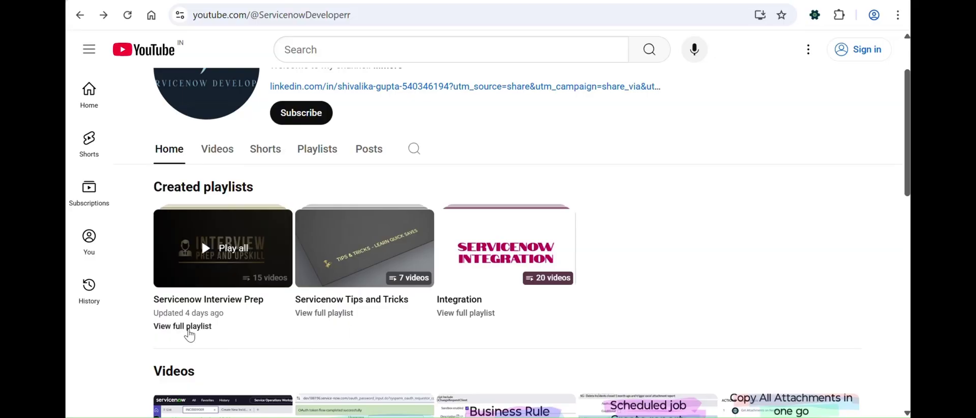
{"action": "right_click", "coordinate": [187, 327]}
{"action": "left_click", "coordinate": [248, 196]}
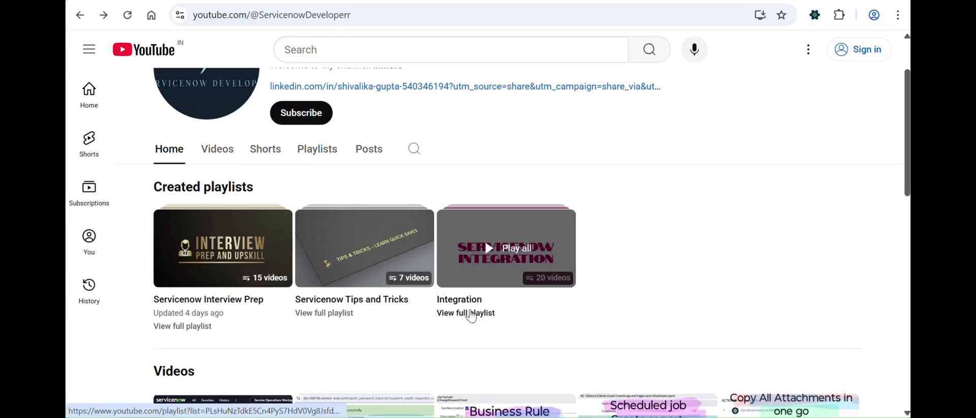
{"action": "right_click", "coordinate": [469, 313]}
{"action": "left_click", "coordinate": [543, 179]}
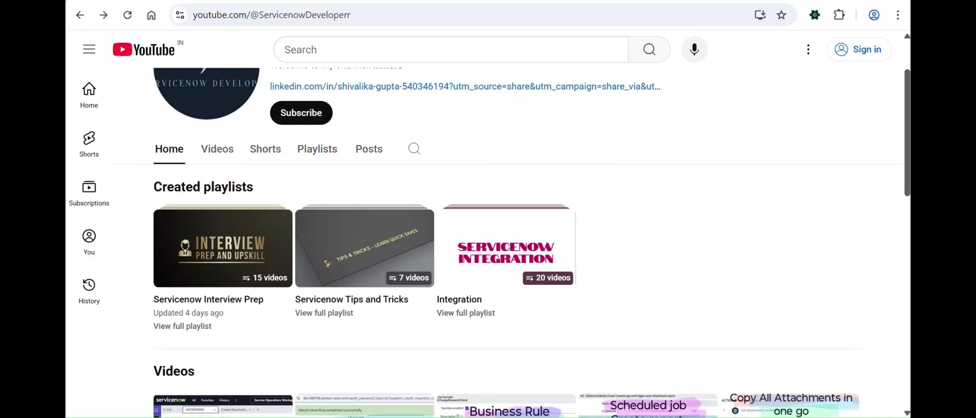
{"action": "key", "text": "ctrl+Tab"}
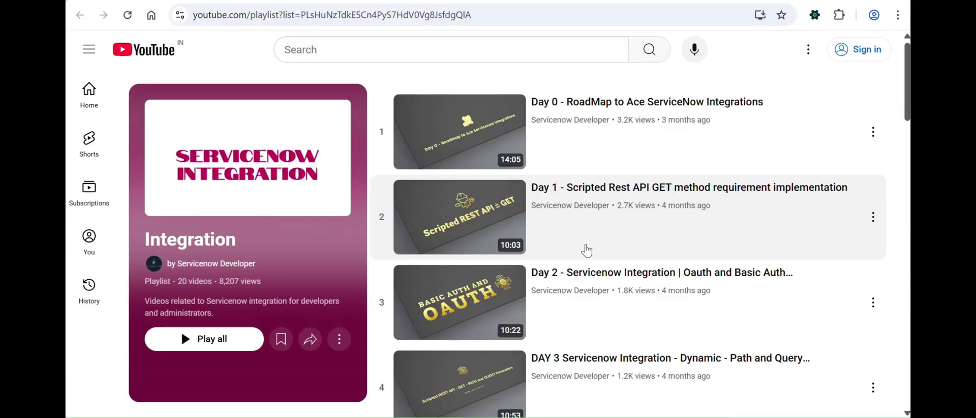
- Look through the Integration playlist's videos from the Day 0 roadmap to the Day 19 OAuth video
{"action": "scroll", "coordinate": [587, 250], "scroll_direction": "down", "scroll_amount": 1}
{"action": "scroll", "coordinate": [587, 251], "scroll_direction": "down", "scroll_amount": 20}
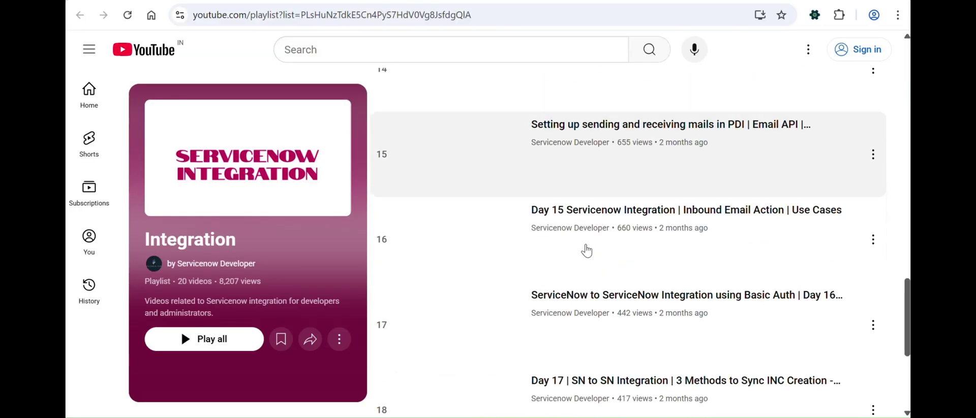
{"action": "scroll", "coordinate": [590, 259], "scroll_direction": "up", "scroll_amount": 20}
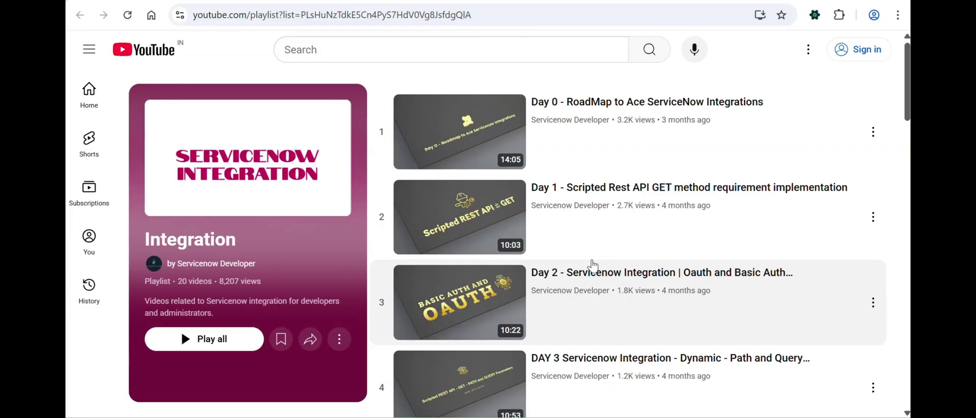
{"action": "scroll", "coordinate": [593, 265], "scroll_direction": "down", "scroll_amount": 2}
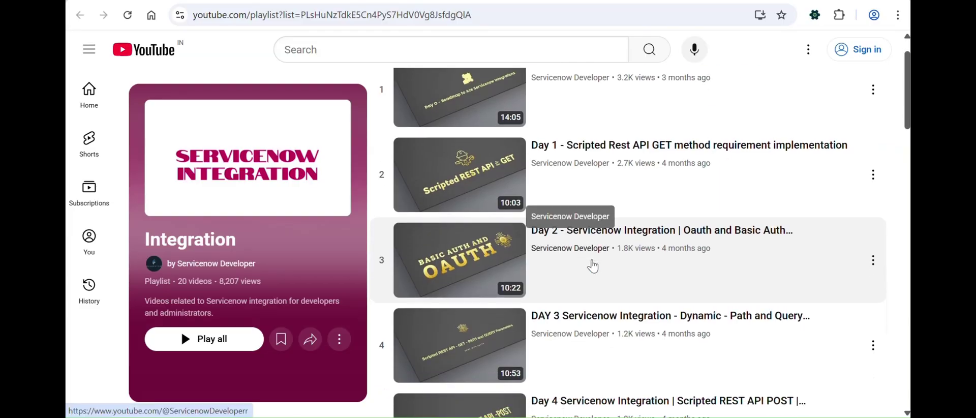
{"action": "scroll", "coordinate": [593, 265], "scroll_direction": "down", "scroll_amount": 10}
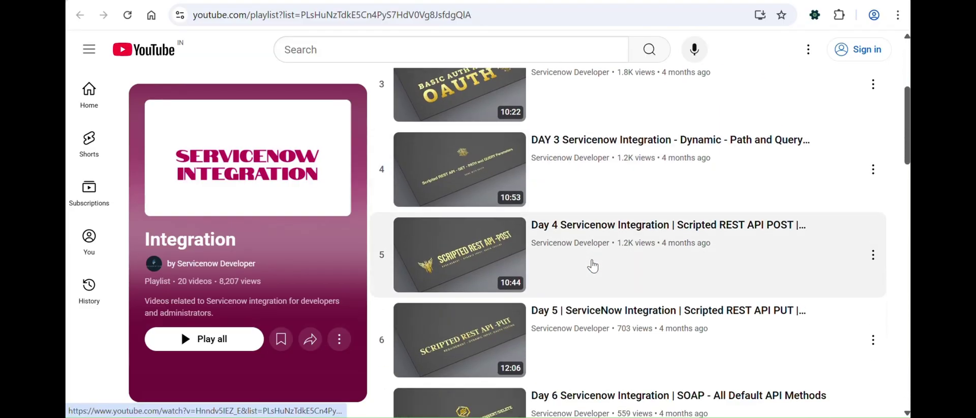
{"action": "scroll", "coordinate": [593, 265], "scroll_direction": "down", "scroll_amount": 4}
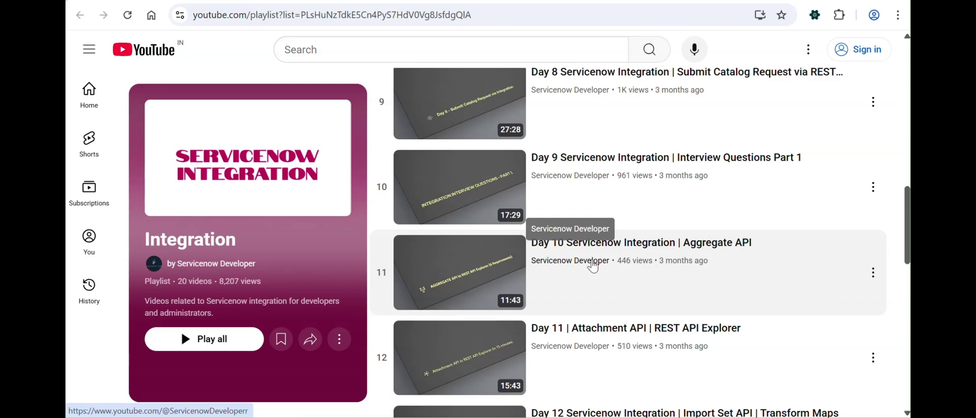
{"action": "scroll", "coordinate": [593, 266], "scroll_direction": "down", "scroll_amount": 5}
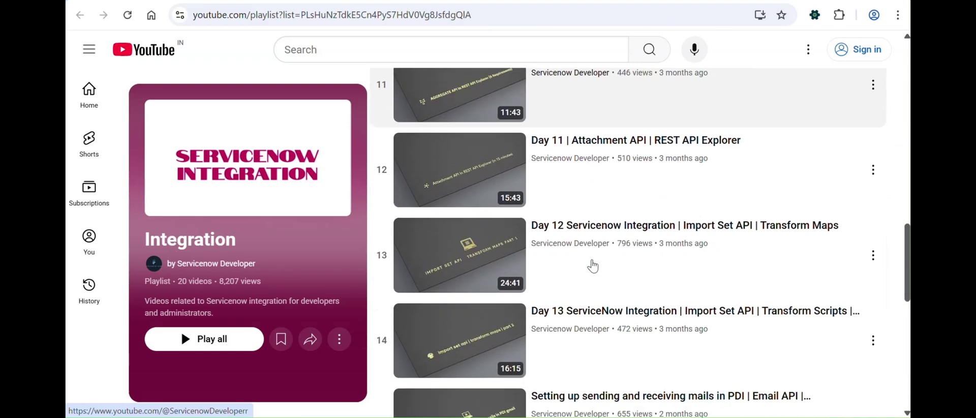
{"action": "scroll", "coordinate": [593, 266], "scroll_direction": "down", "scroll_amount": 3}
{"action": "scroll", "coordinate": [594, 266], "scroll_direction": "up", "scroll_amount": 20}
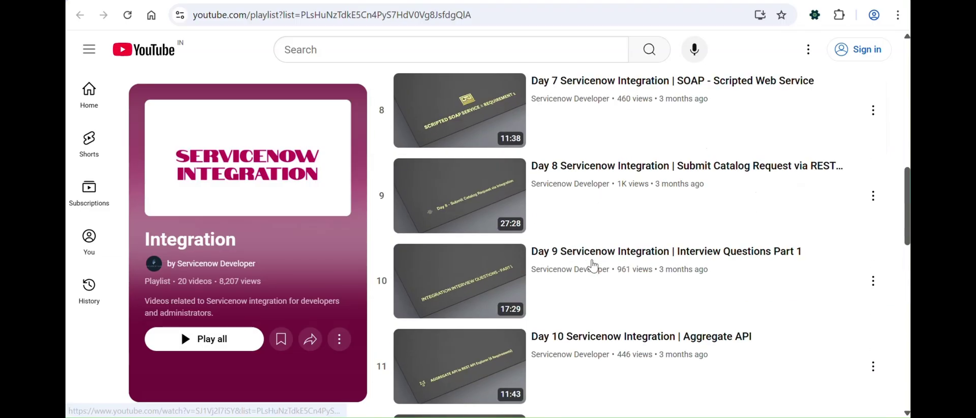
{"action": "scroll", "coordinate": [593, 266], "scroll_direction": "down", "scroll_amount": 15}
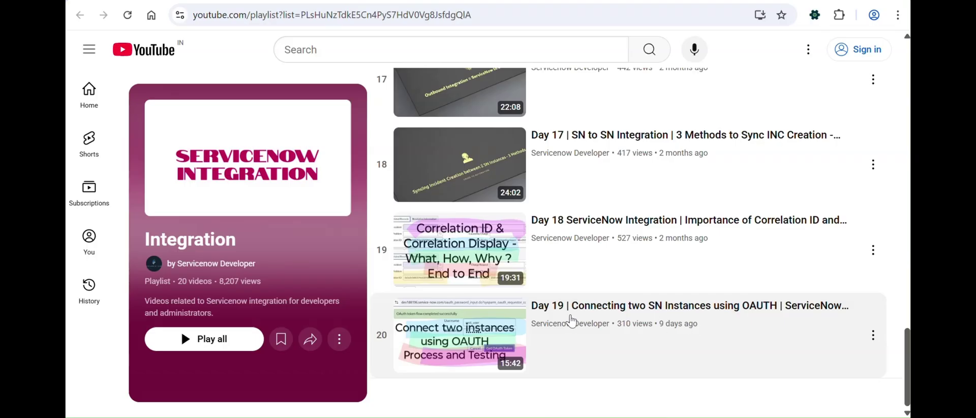
{"action": "scroll", "coordinate": [542, 254], "scroll_direction": "up", "scroll_amount": 15}
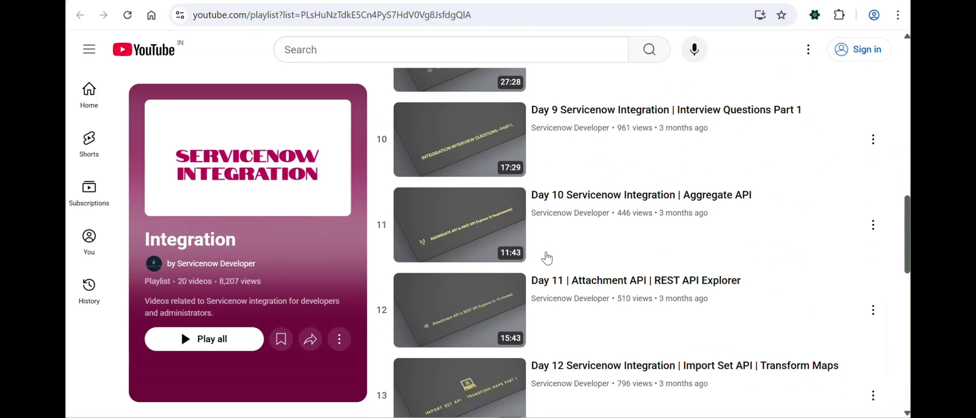
- Return to the channel page, open the full Servicenow Interview Prep playlist and dismiss its unavailable-video notice
{"action": "key", "text": "alt+Left"}
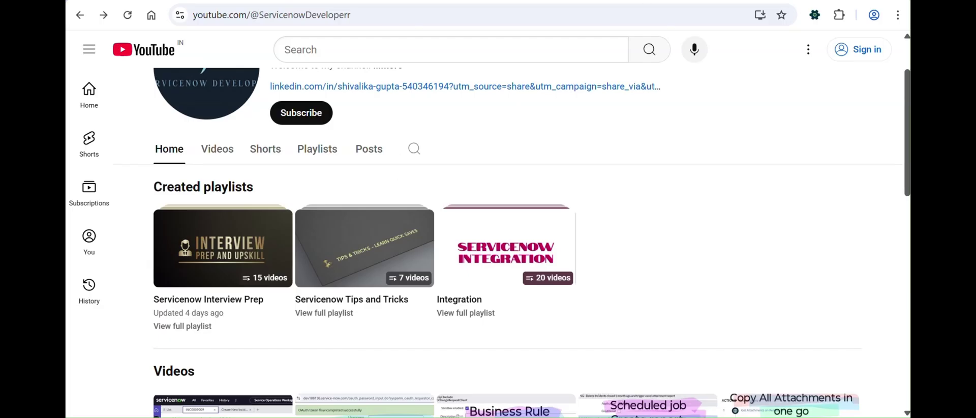
{"action": "key", "text": "alt+Right"}
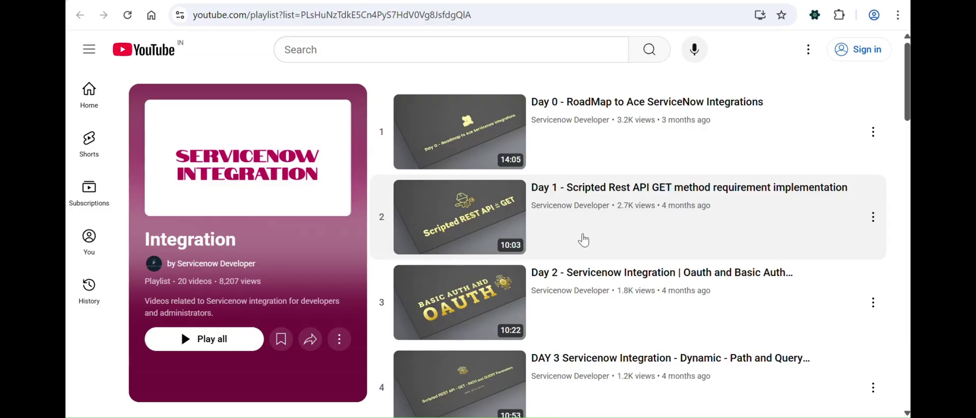
{"action": "key", "text": "alt+Left"}
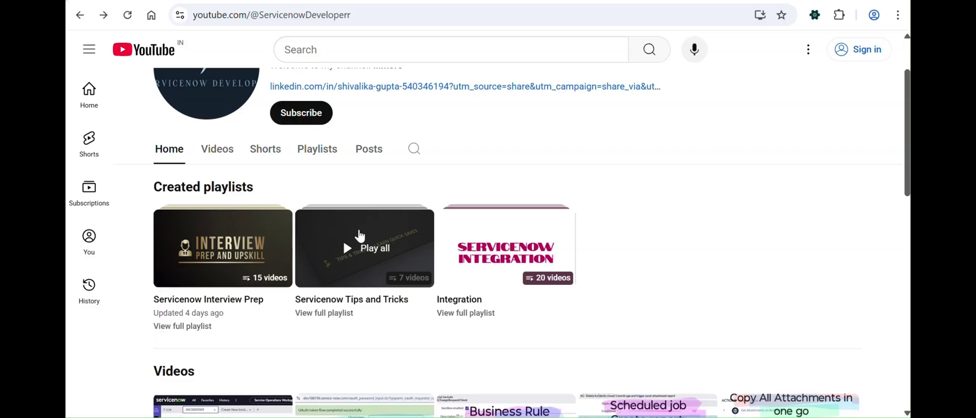
{"action": "left_click", "coordinate": [181, 327]}
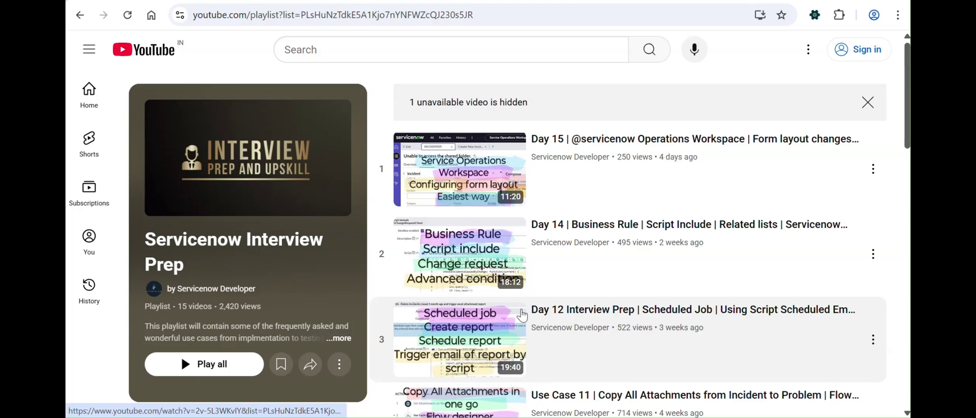
{"action": "left_click", "coordinate": [868, 103]}
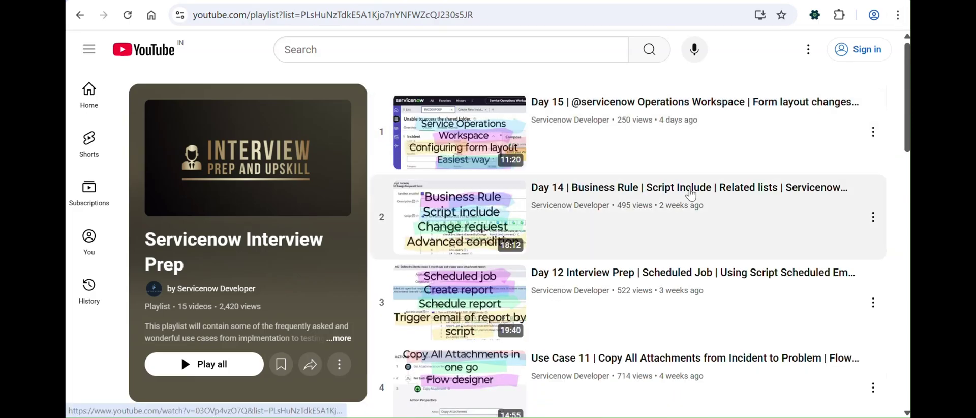
- Look through the use-case videos listed in the Servicenow Interview Prep playlist
{"action": "scroll", "coordinate": [691, 194], "scroll_direction": "down", "scroll_amount": 15}
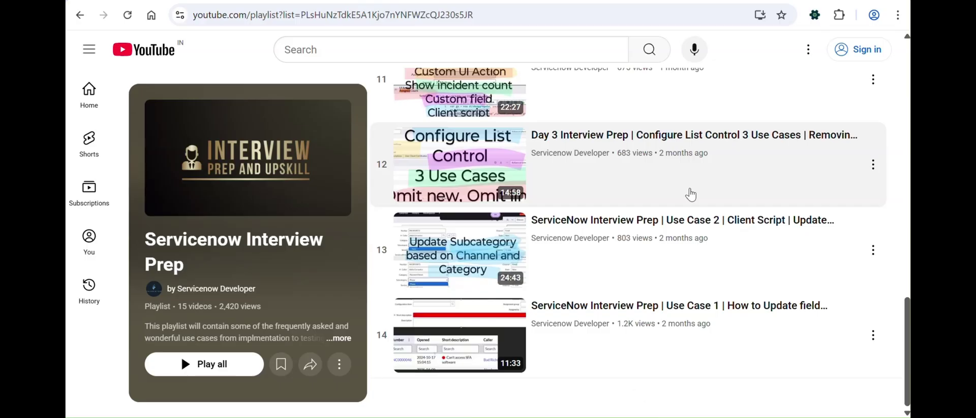
{"action": "scroll", "coordinate": [691, 195], "scroll_direction": "up", "scroll_amount": 15}
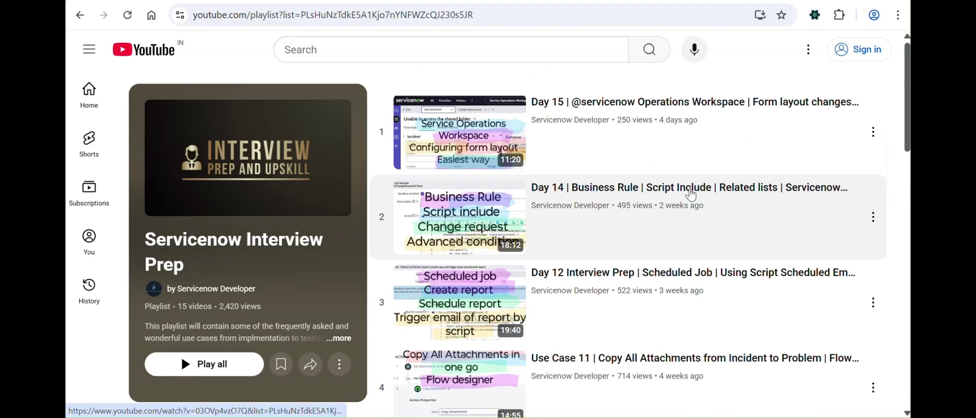
{"action": "scroll", "coordinate": [638, 256], "scroll_direction": "down", "scroll_amount": 8}
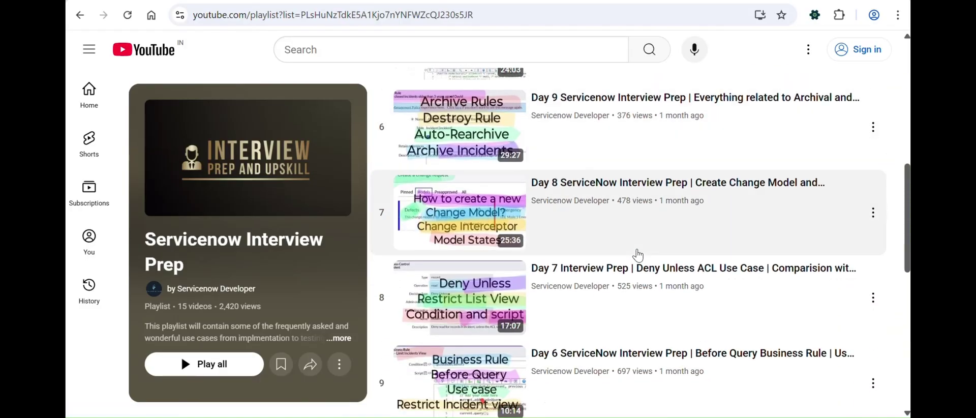
{"action": "scroll", "coordinate": [639, 255], "scroll_direction": "up", "scroll_amount": 8}
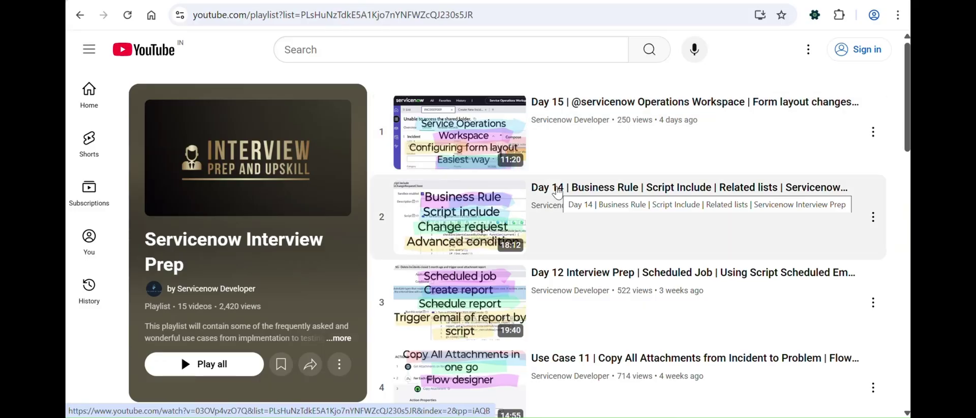
{"action": "scroll", "coordinate": [557, 193], "scroll_direction": "down", "scroll_amount": 1}
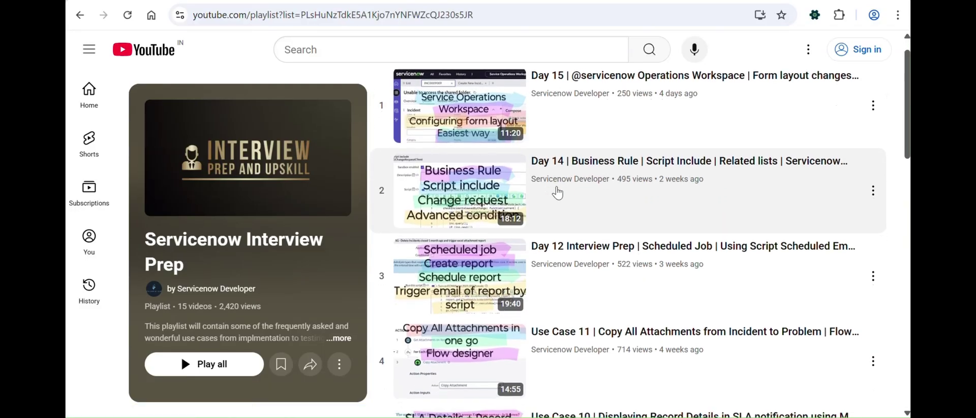
{"action": "scroll", "coordinate": [558, 193], "scroll_direction": "down", "scroll_amount": 5}
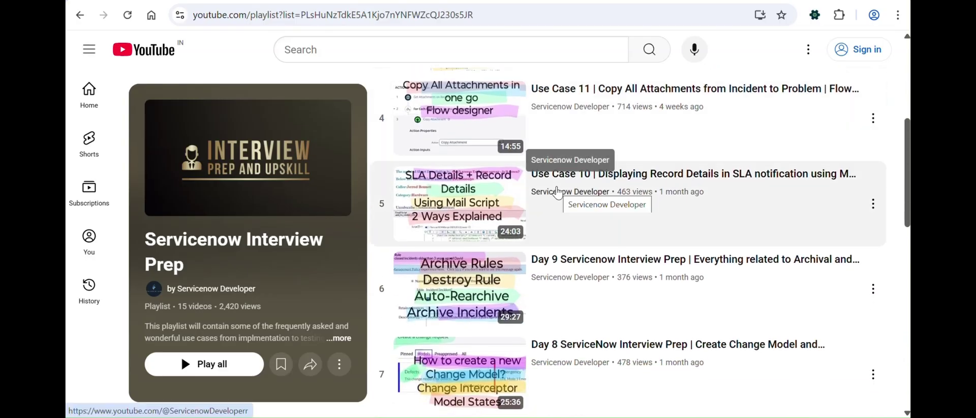
{"action": "scroll", "coordinate": [562, 310], "scroll_direction": "down", "scroll_amount": 9}
{"action": "scroll", "coordinate": [566, 308], "scroll_direction": "up", "scroll_amount": 14}
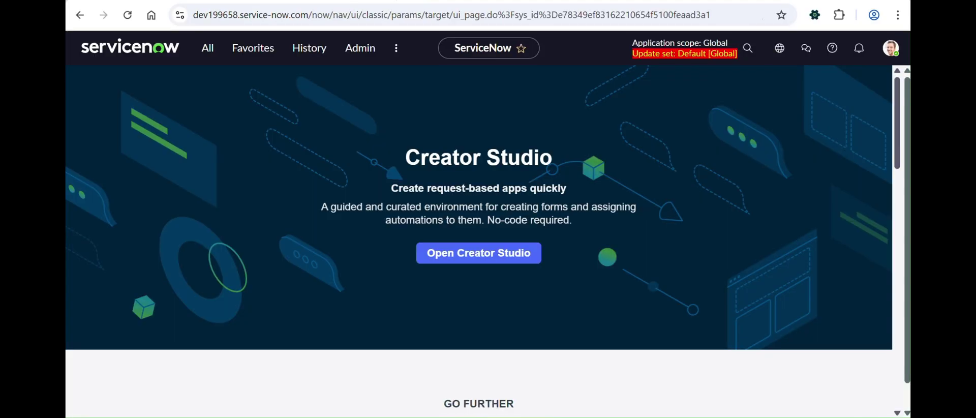
- In the ServiceNow instance, open the Configuration Items list by entering cmdb_ci.LIST in the navigator filter
{"action": "left_click", "coordinate": [209, 51]}
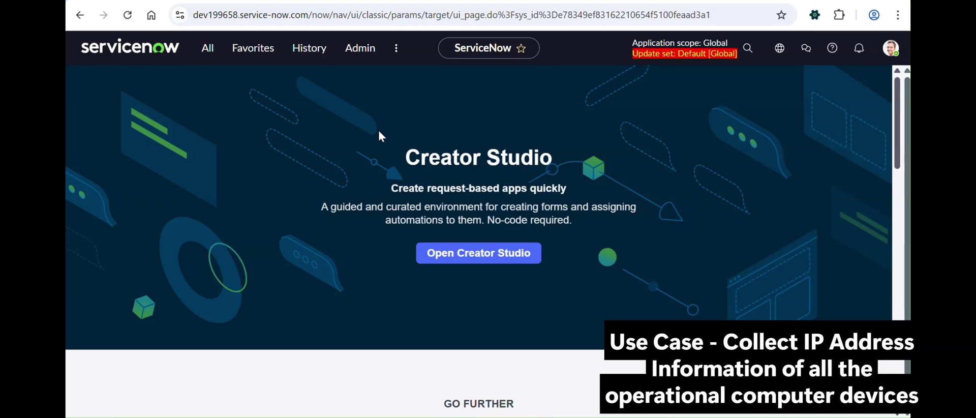
{"action": "left_click", "coordinate": [203, 49]}
{"action": "type", "text": "cmdb_ci"}
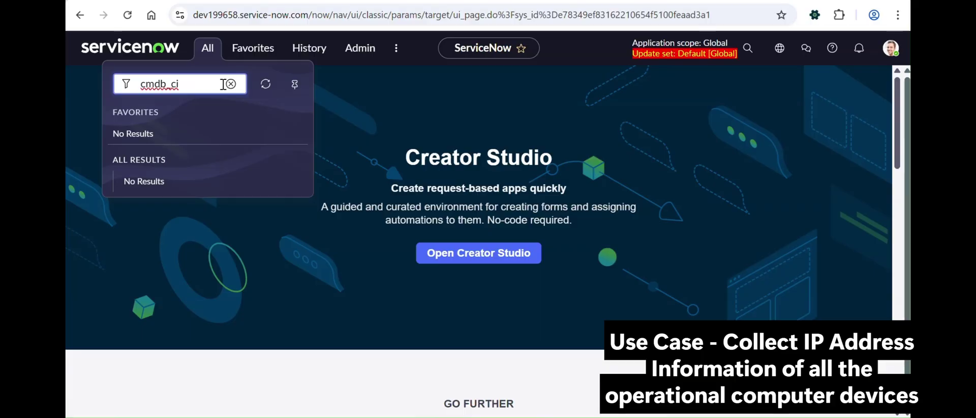
{"action": "type", "text": ".LIST"}
{"action": "key", "text": "Return"}
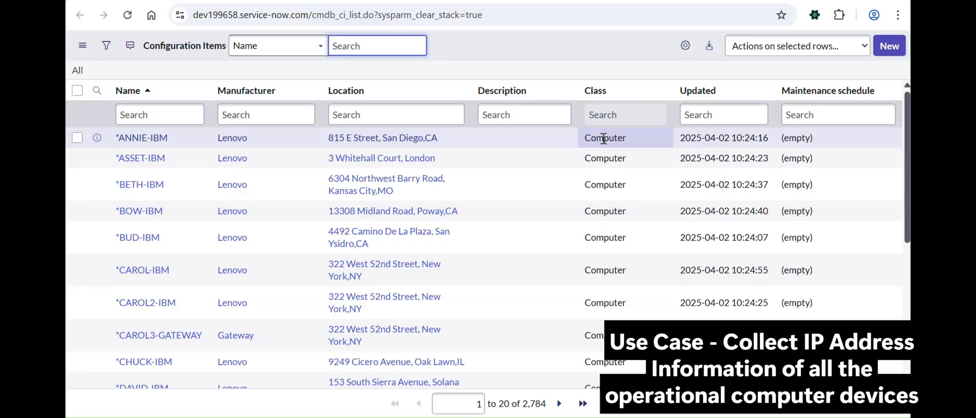
- Filter the Configuration Items list to records whose Class is Computer and look through the matching devices
{"action": "right_click", "coordinate": [602, 136]}
{"action": "left_click", "coordinate": [640, 149]}
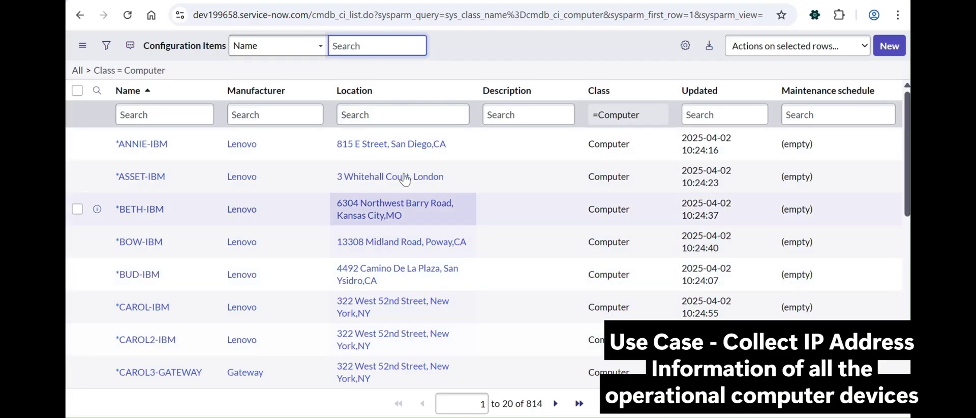
{"action": "scroll", "coordinate": [272, 208], "scroll_direction": "down", "scroll_amount": 2}
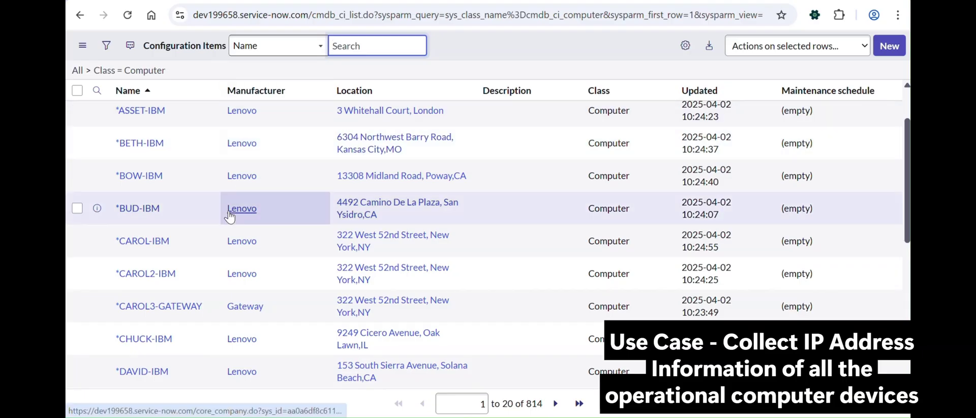
{"action": "scroll", "coordinate": [242, 210], "scroll_direction": "up", "scroll_amount": 2}
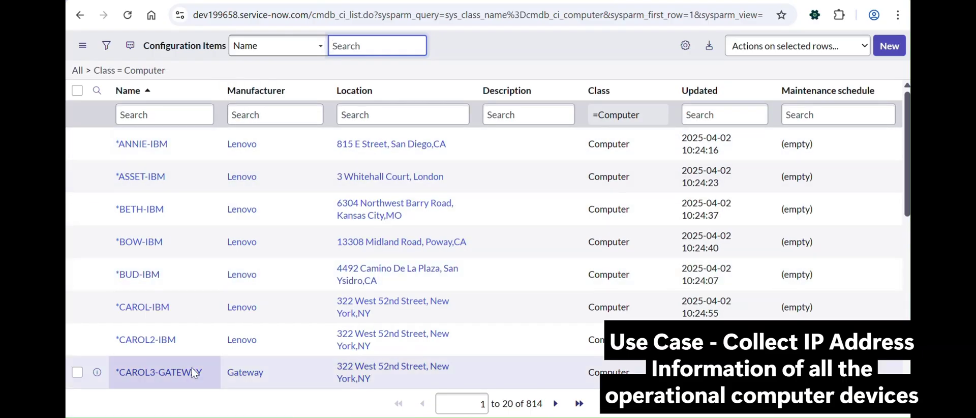
{"action": "scroll", "coordinate": [285, 254], "scroll_direction": "down", "scroll_amount": 5}
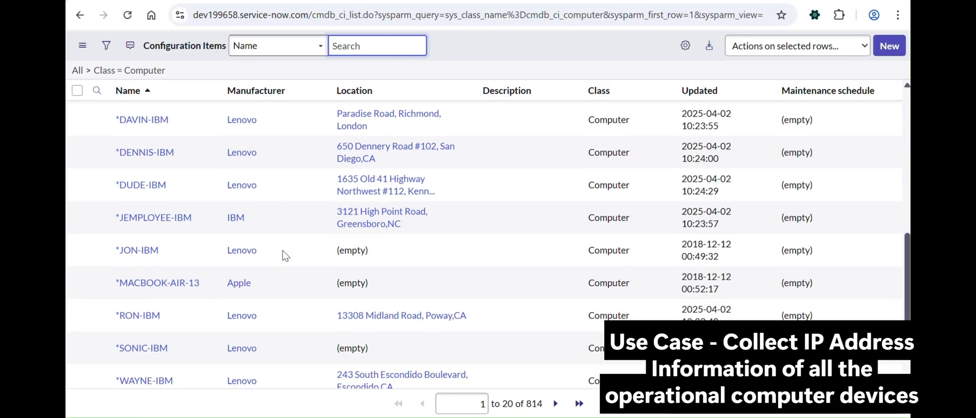
{"action": "scroll", "coordinate": [284, 254], "scroll_direction": "up", "scroll_amount": 5}
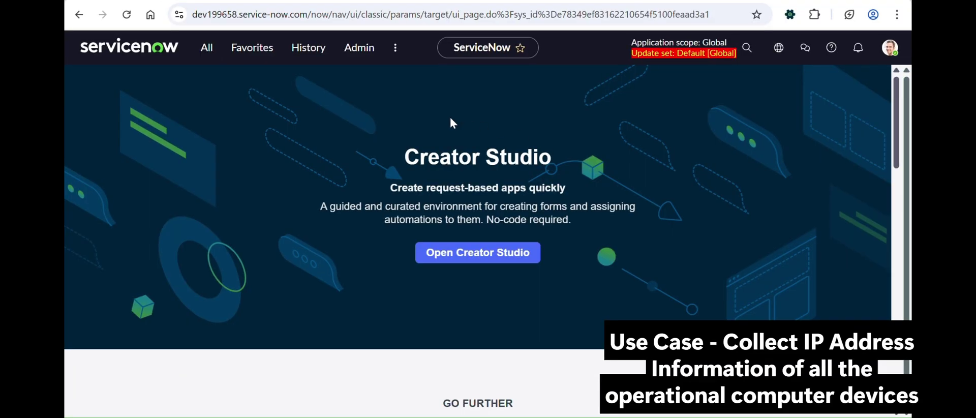
- Open the Computers list by entering cmdb_ci_computer.LIST in the navigator filter
{"action": "left_click", "coordinate": [206, 48]}
{"action": "key", "text": "BackSpace"}
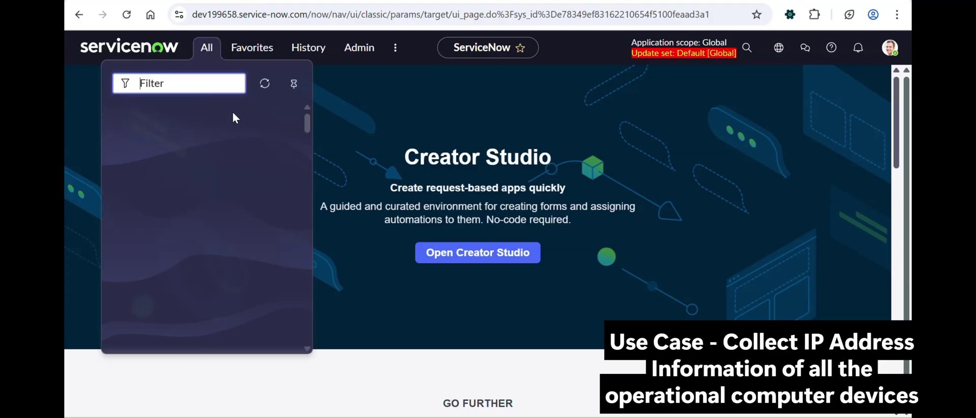
{"action": "type", "text": "cmdb_ci_c"}
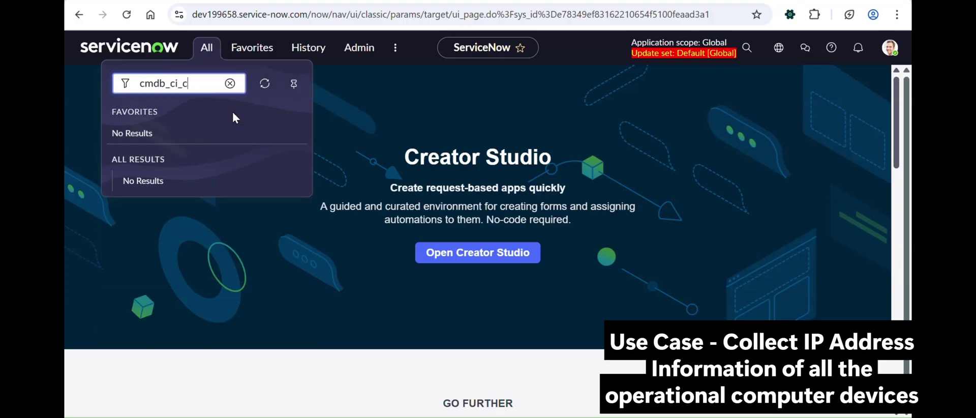
{"action": "type", "text": "omputer.LIST"}
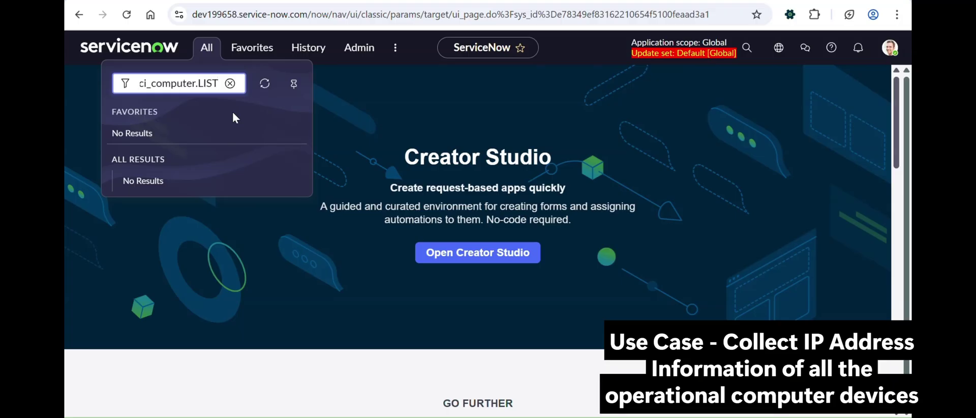
{"action": "key", "text": "Return"}
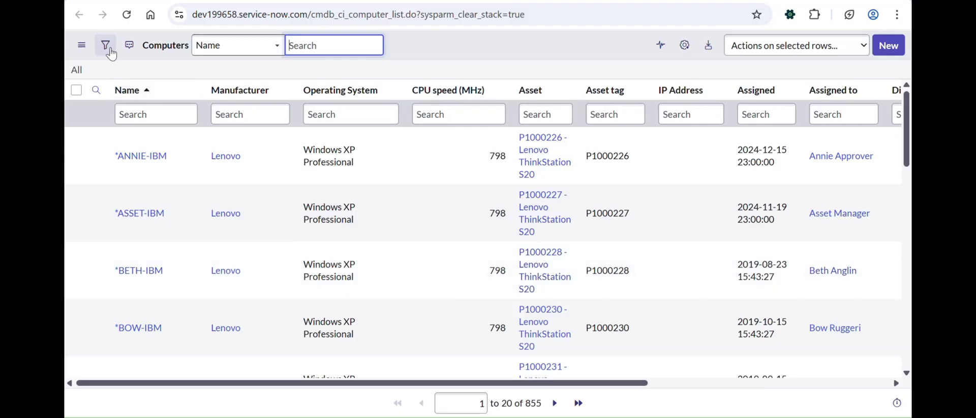
- Build a filter condition on the Computers list requiring Operational status is Operational
{"action": "left_click", "coordinate": [106, 45]}
{"action": "left_click", "coordinate": [161, 103]}
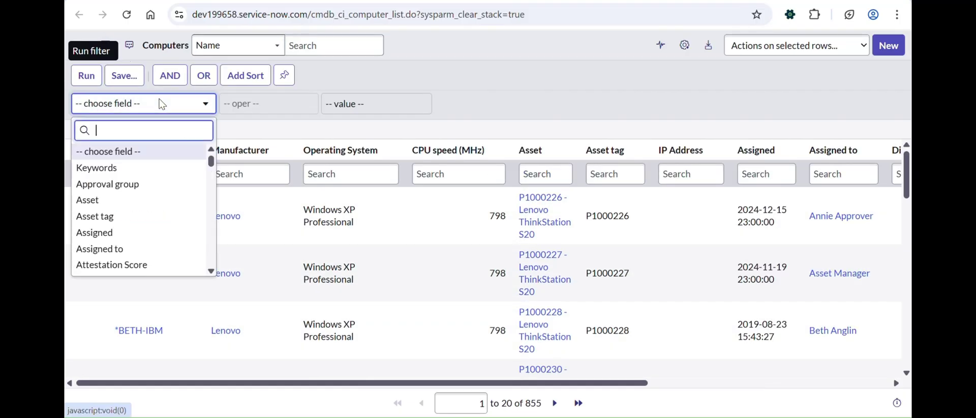
{"action": "type", "text": "operational"}
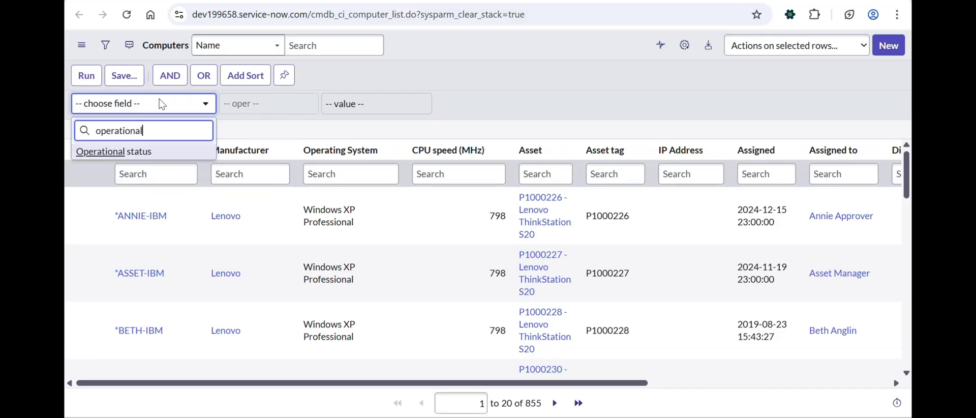
{"action": "key", "text": "Return"}
{"action": "left_click", "coordinate": [370, 103]}
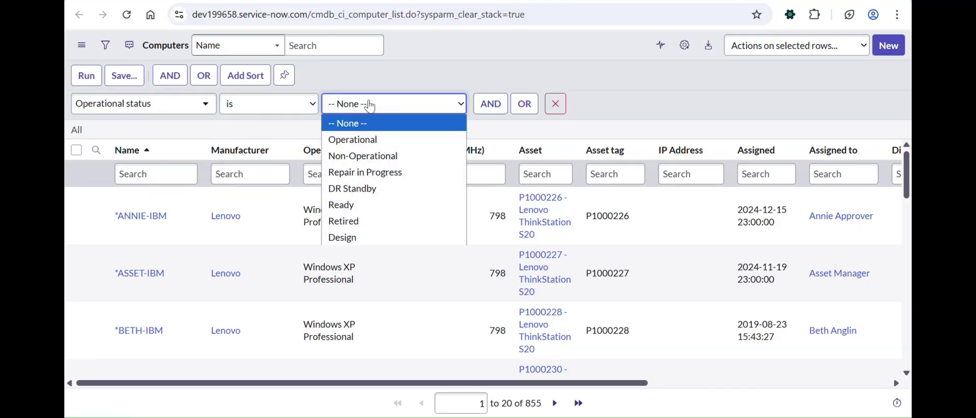
{"action": "left_click", "coordinate": [370, 145]}
- Add the AND condition Asset tag is not empty, run the filter and look through the matching computers
{"action": "left_click", "coordinate": [490, 103]}
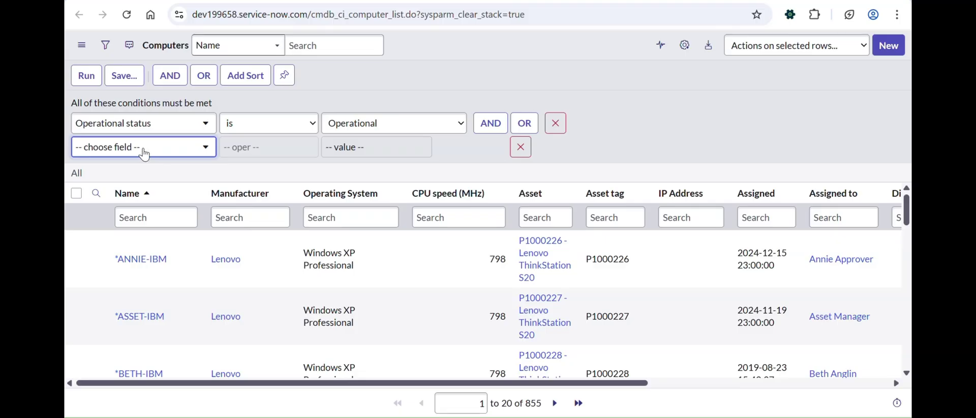
{"action": "left_click", "coordinate": [143, 147]}
{"action": "type", "text": "asset"}
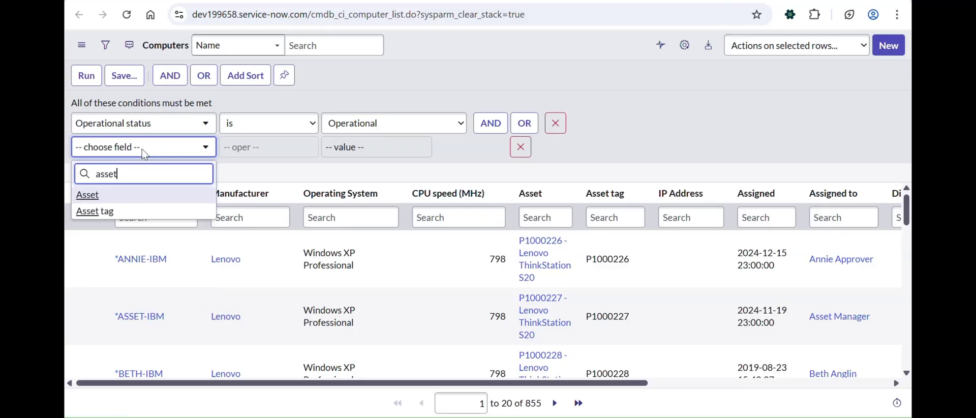
{"action": "key", "text": "Down"}
{"action": "key", "text": "Return"}
{"action": "left_click", "coordinate": [277, 148]}
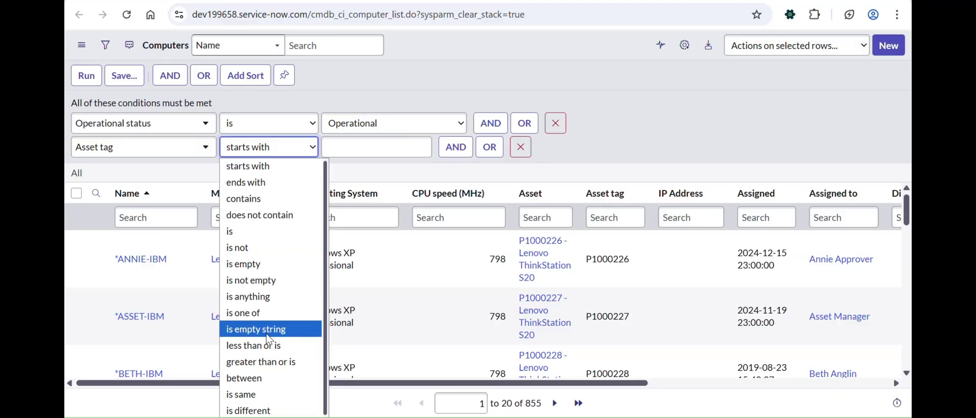
{"action": "left_click", "coordinate": [264, 286]}
{"action": "left_click", "coordinate": [77, 77]}
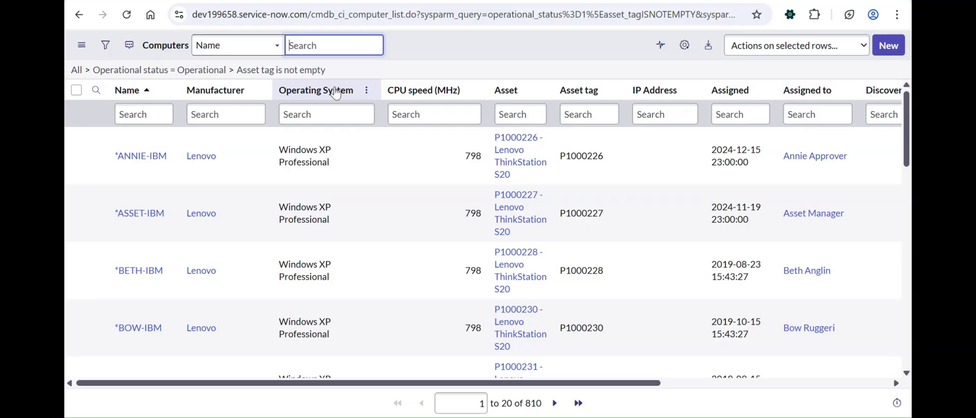
{"action": "scroll", "coordinate": [235, 258], "scroll_direction": "down", "scroll_amount": 10}
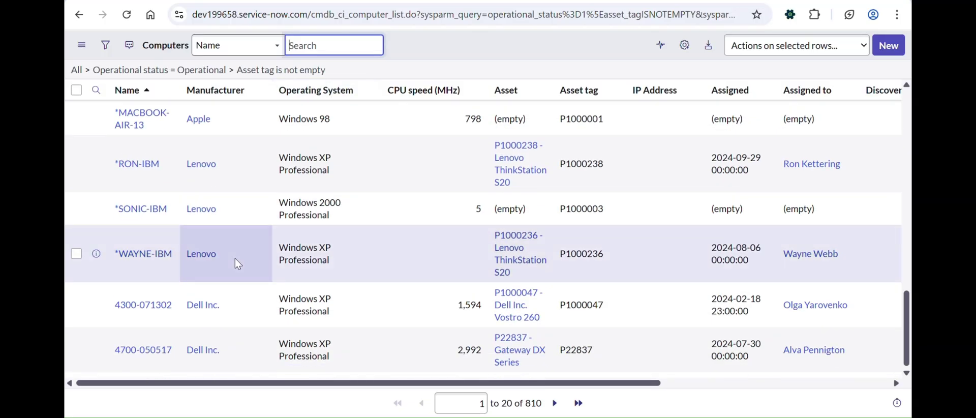
{"action": "scroll", "coordinate": [238, 204], "scroll_direction": "up", "scroll_amount": 10}
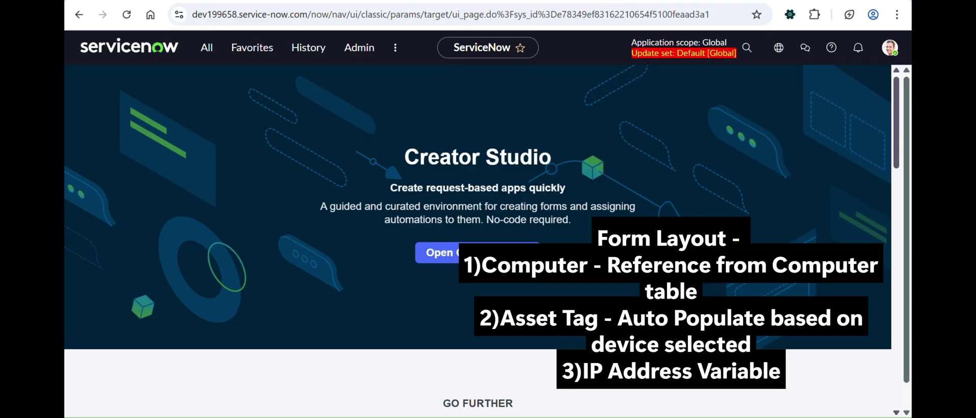
- Find Maintain Items in the navigator and open its catalog items list in a new browser tab
{"action": "left_click", "coordinate": [212, 49]}
{"action": "type", "text": "maint"}
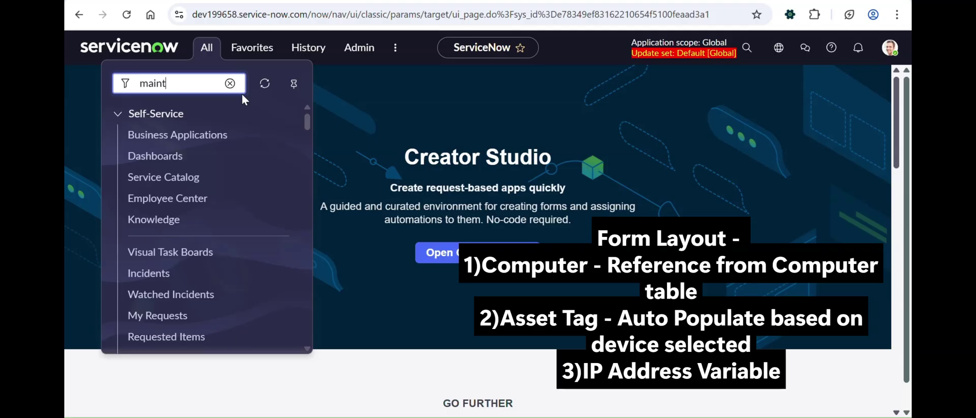
{"action": "type", "text": "ain items"}
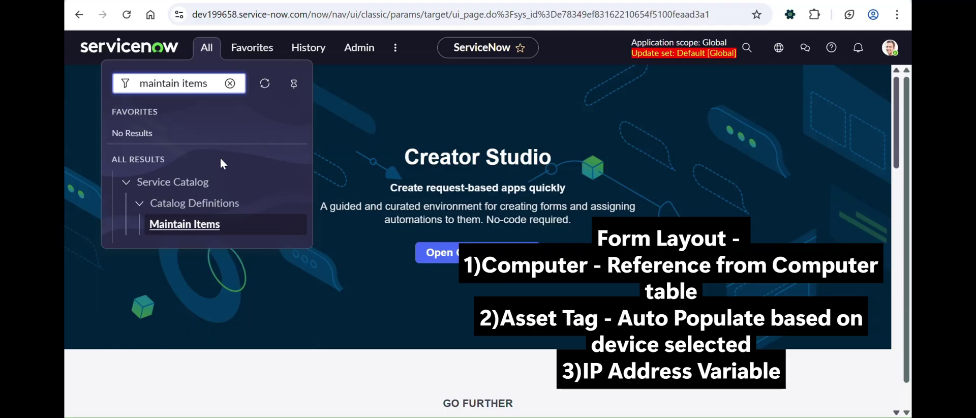
{"action": "right_click", "coordinate": [187, 226]}
{"action": "left_click", "coordinate": [223, 245]}
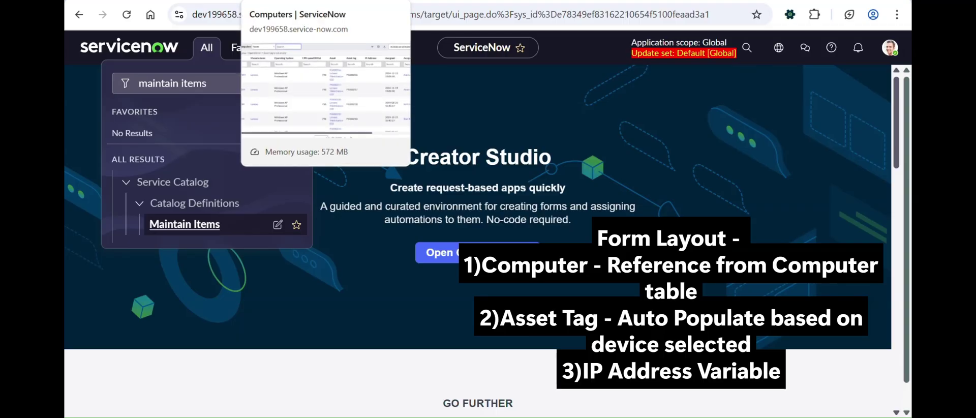
{"action": "key", "text": "ctrl+Tab"}
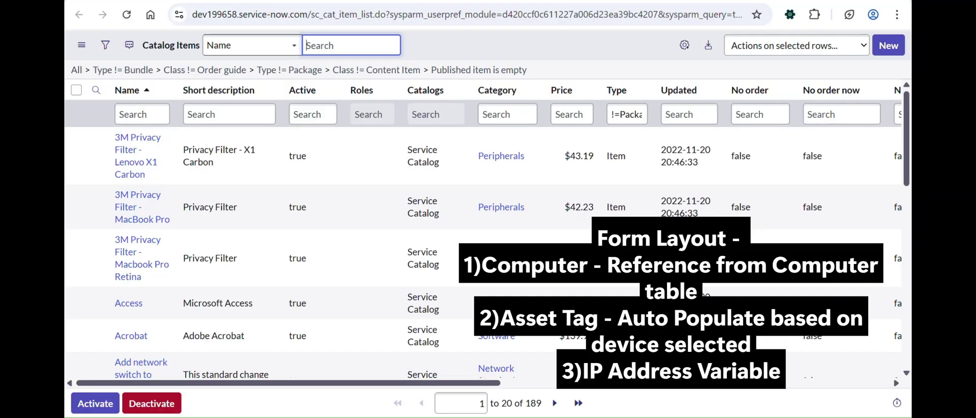
- Search the catalog items by the name asset info and open the Asset Info record
{"action": "left_click", "coordinate": [144, 113]}
{"action": "type", "text": "asset info"}
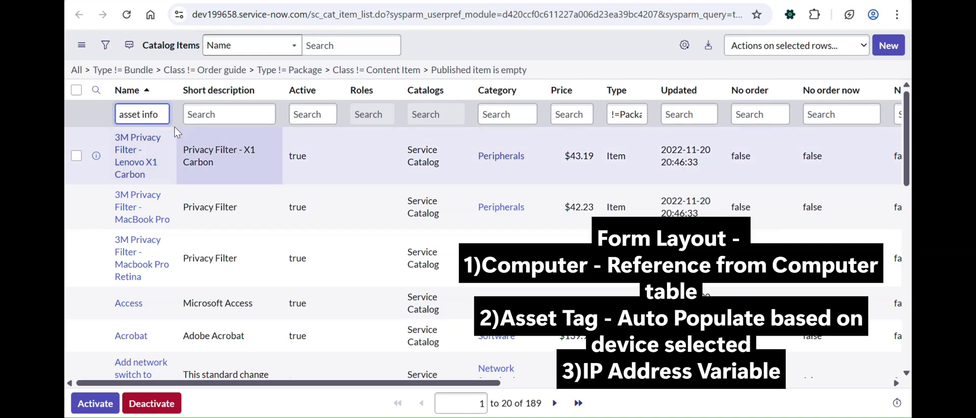
{"action": "key", "text": "Return"}
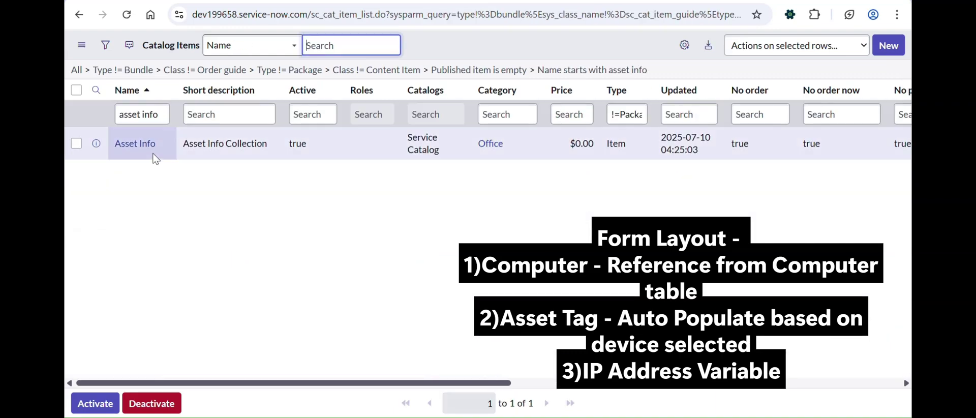
{"action": "left_click", "coordinate": [147, 145]}
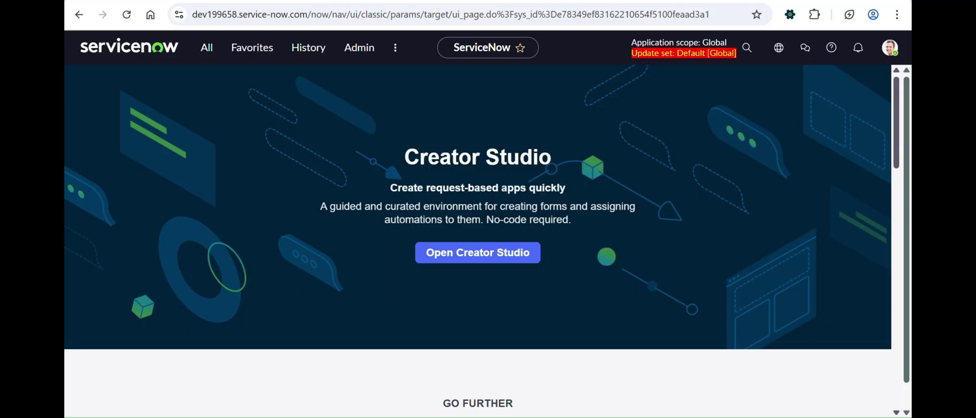
- Open the instance's Service Portal at dev199658.service-now.com/sp in a new browser tab
{"action": "right_click", "coordinate": [169, 0]}
{"action": "left_click", "coordinate": [225, 4]}
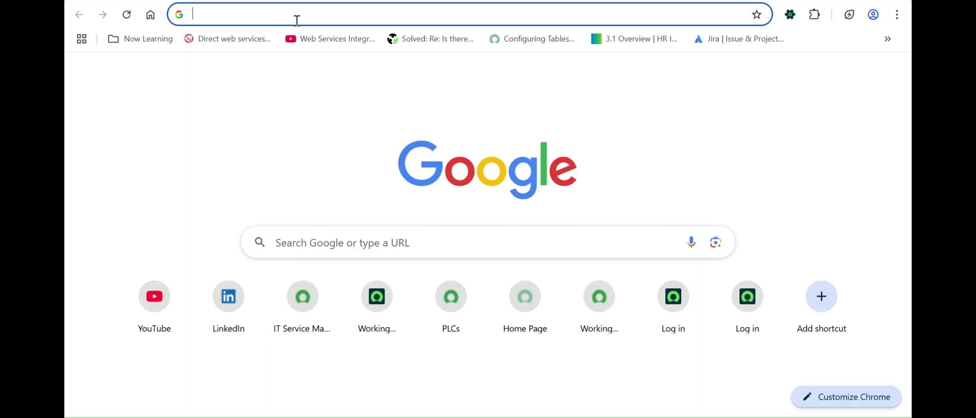
{"action": "left_click", "coordinate": [274, 15]}
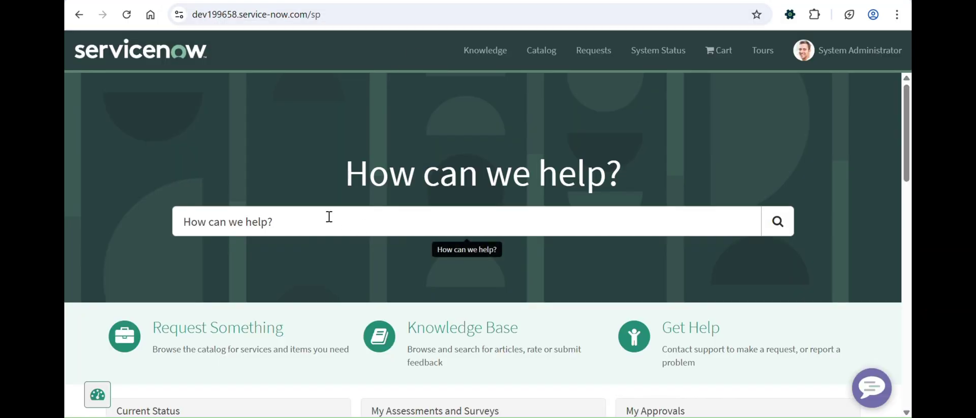
- Search the Service Portal for asset info and open the Asset Info catalog item
{"action": "left_click", "coordinate": [329, 217]}
{"action": "type", "text": "asset info"}
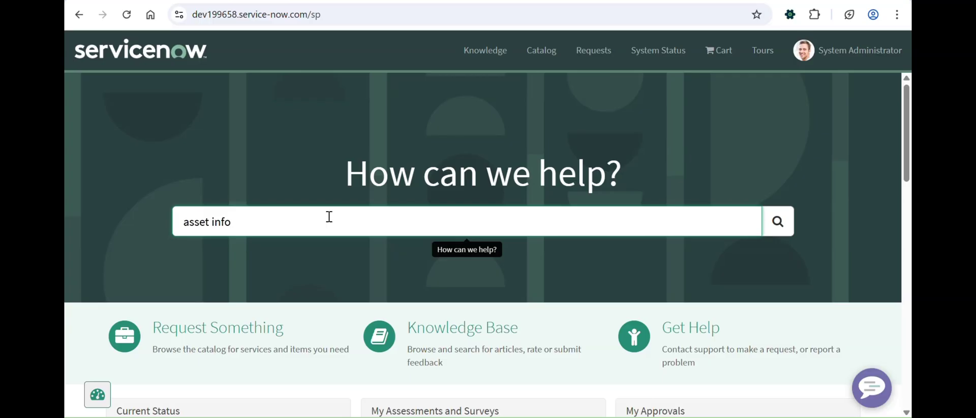
{"action": "key", "text": "Return"}
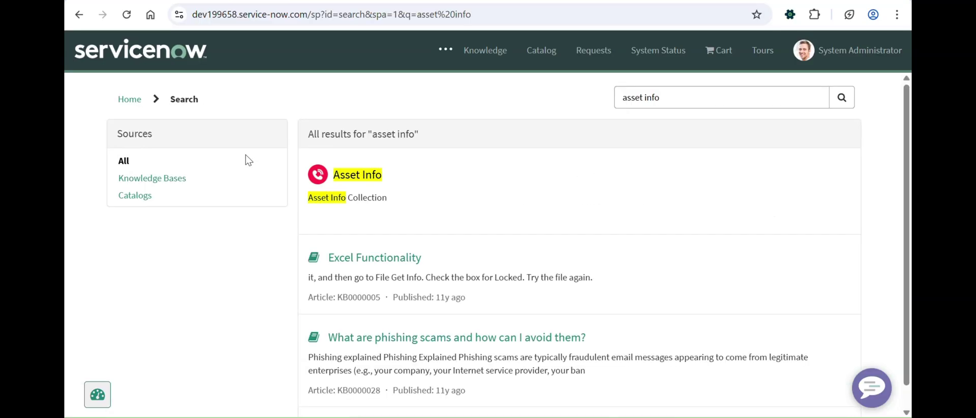
{"action": "left_click", "coordinate": [357, 177]}
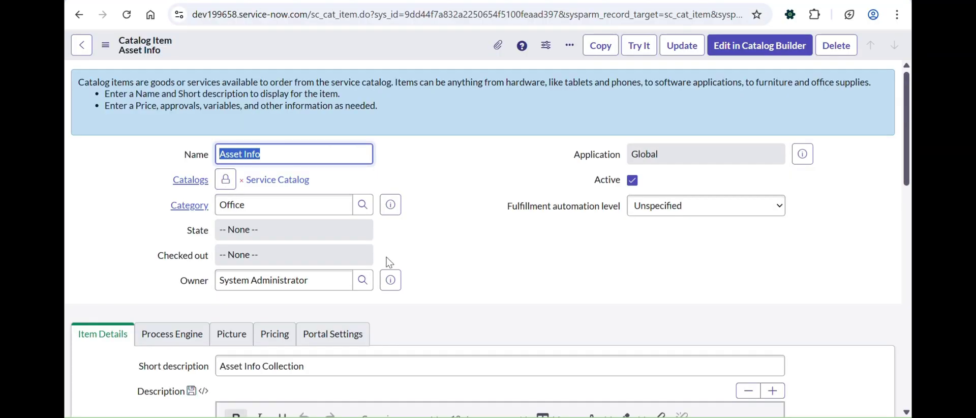
- Start a new variable for the Asset Info catalog item and set its type to Reference
{"action": "scroll", "coordinate": [442, 285], "scroll_direction": "down", "scroll_amount": 10}
{"action": "scroll", "coordinate": [446, 294], "scroll_direction": "down", "scroll_amount": 4}
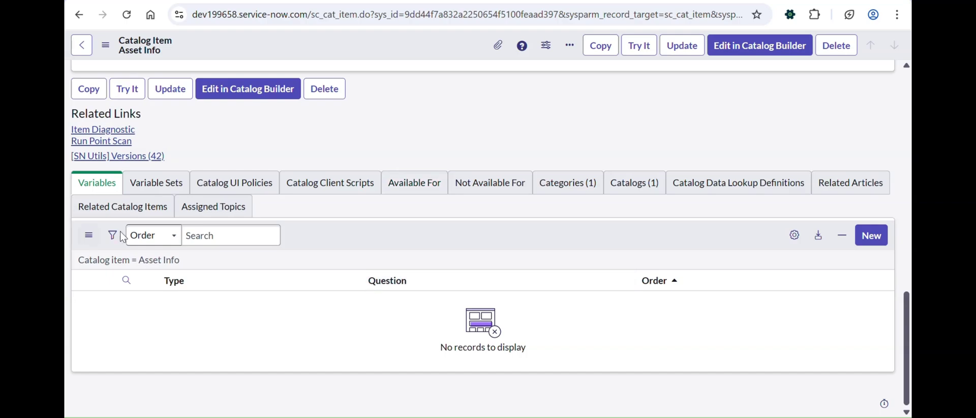
{"action": "left_click", "coordinate": [870, 237]}
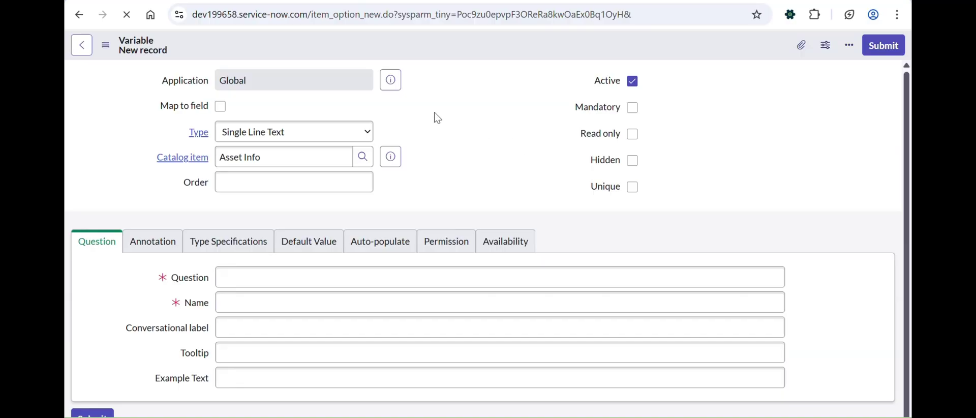
{"action": "left_click", "coordinate": [321, 114]}
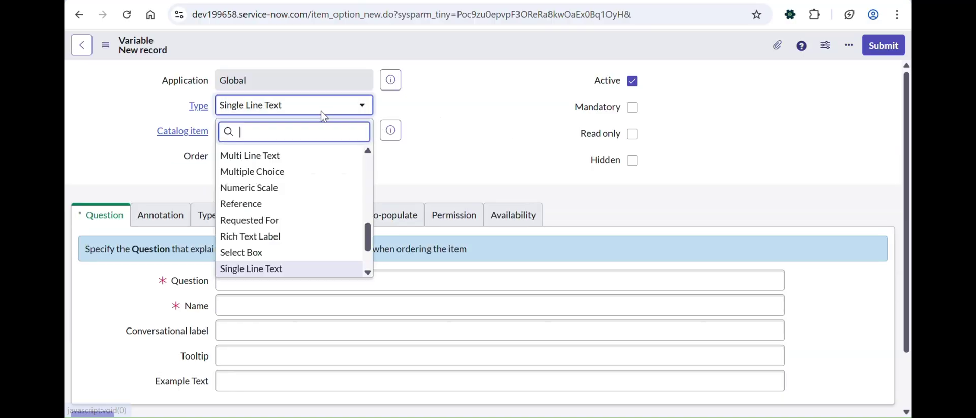
{"action": "type", "text": "refere"}
{"action": "key", "text": "Return"}
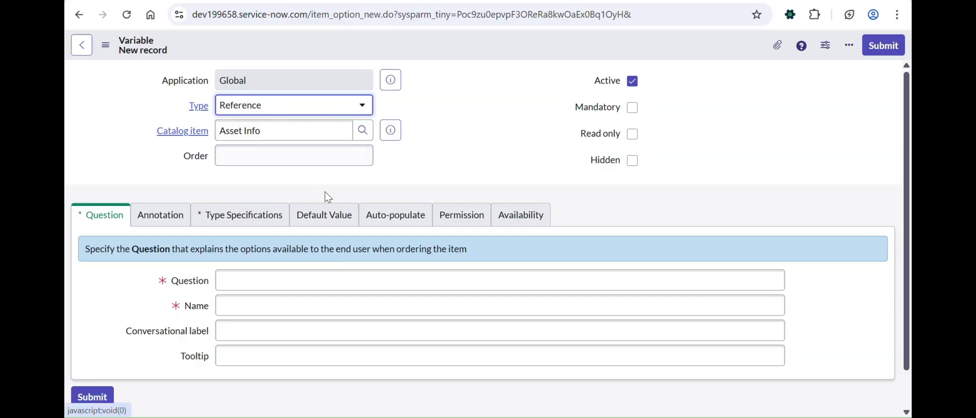
- Set the variable's order to 100, make it mandatory and enter computer as its question
{"action": "left_click", "coordinate": [322, 158]}
{"action": "type", "text": "100"}
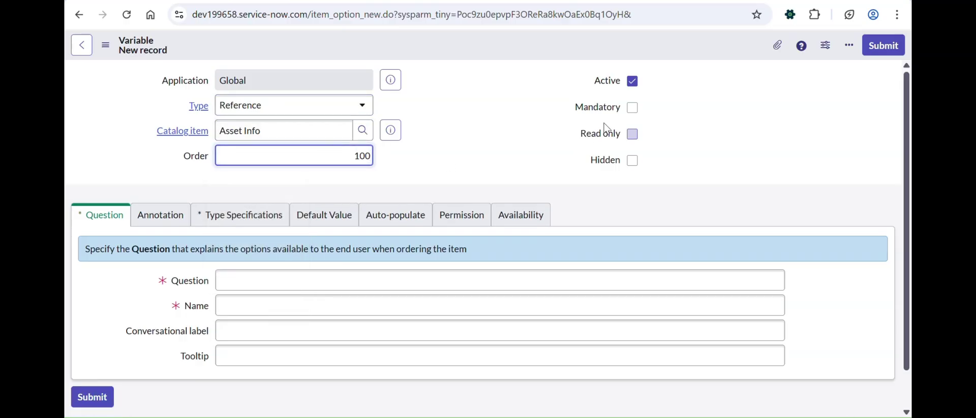
{"action": "left_click", "coordinate": [632, 107]}
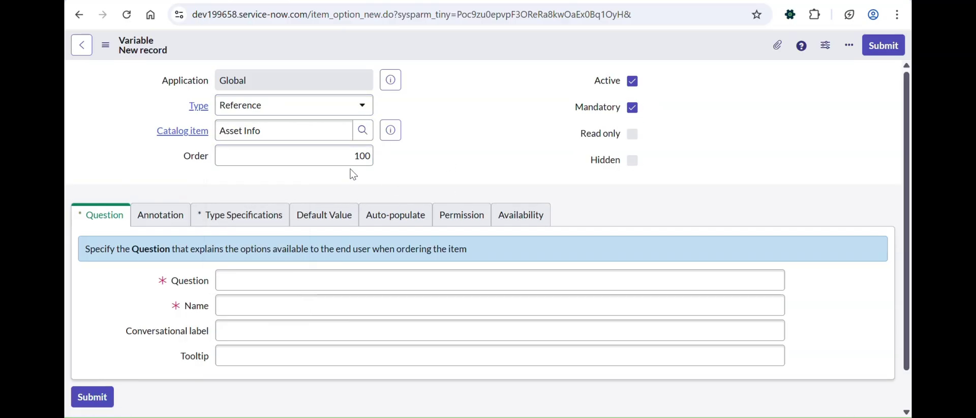
{"action": "key", "text": "super+Tab"}
{"action": "left_click", "coordinate": [307, 156]}
{"action": "left_click", "coordinate": [273, 283]}
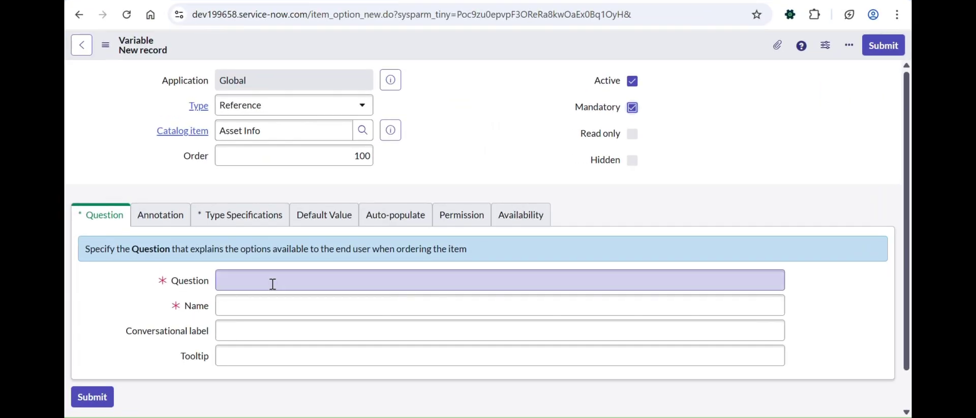
{"action": "type", "text": "computer"}
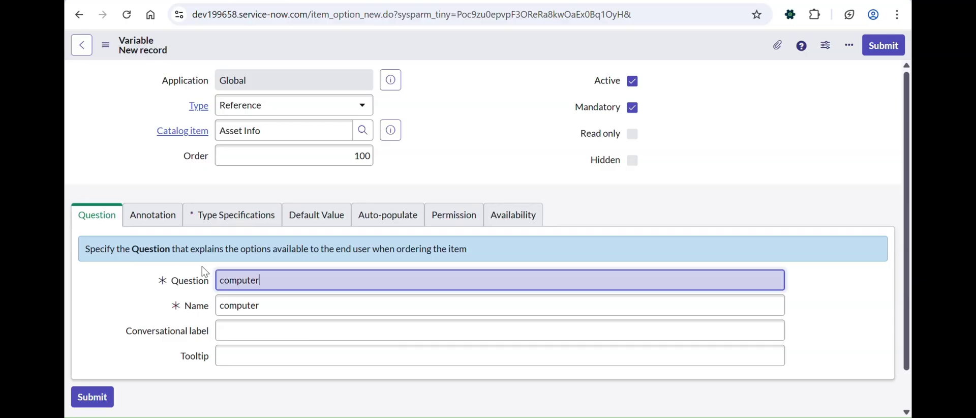
- Set the variable's reference table to Computer [cmdb_ci_computer] in its type specifications
{"action": "left_click", "coordinate": [238, 218]}
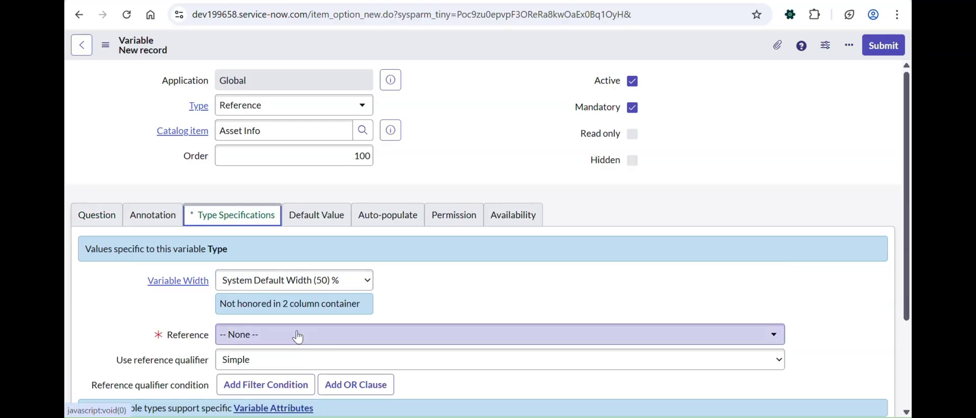
{"action": "left_click", "coordinate": [298, 335]}
{"action": "type", "text": "cmdb_ci_computer"}
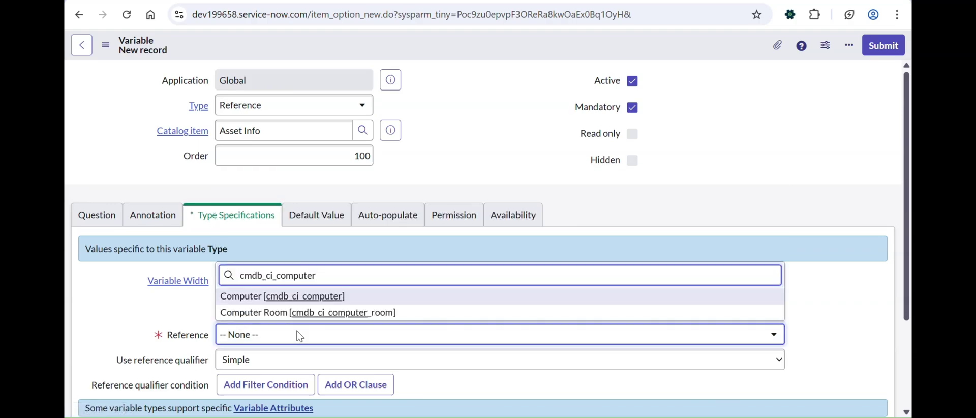
{"action": "key", "text": "Return"}
- Add a reference qualifier condition requiring Operational status is Operational
{"action": "scroll", "coordinate": [298, 338], "scroll_direction": "down", "scroll_amount": 2}
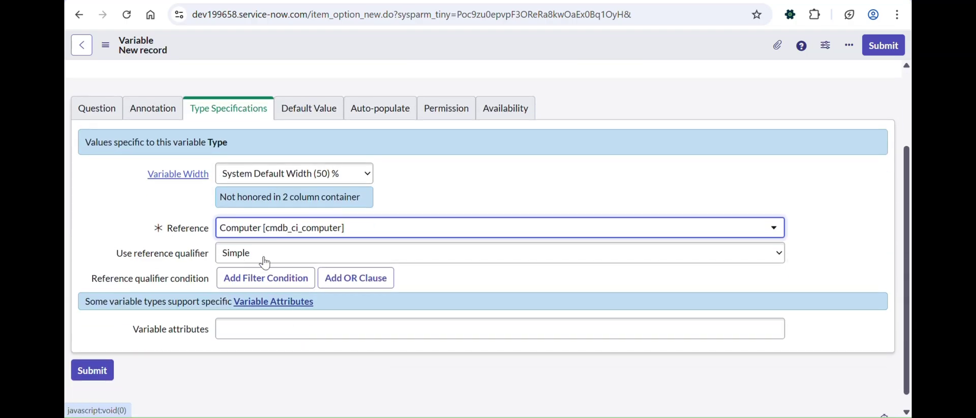
{"action": "left_click", "coordinate": [250, 282]}
{"action": "left_click", "coordinate": [253, 307]}
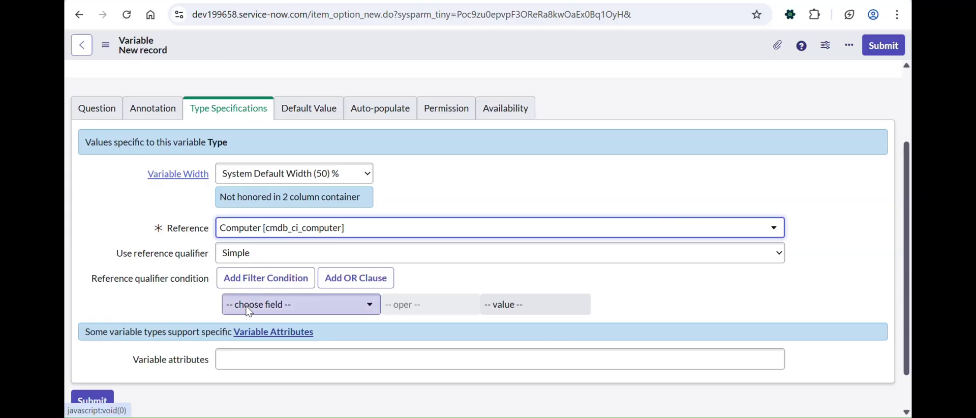
{"action": "type", "text": "operation"}
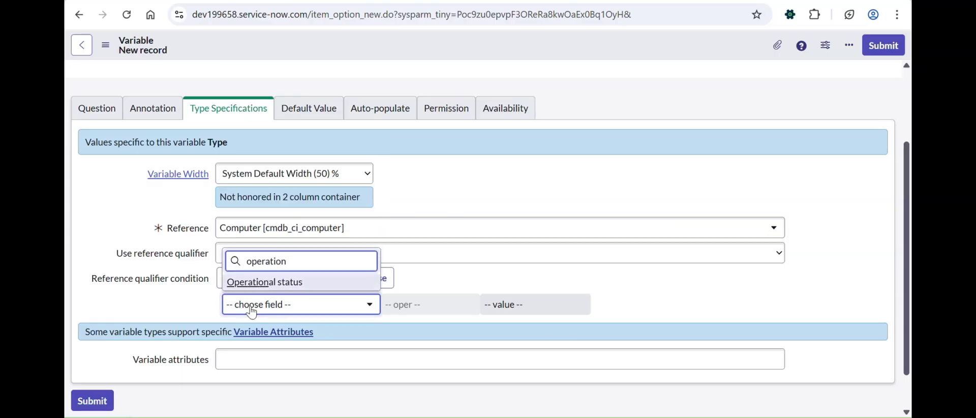
{"action": "key", "text": "Return"}
{"action": "left_click", "coordinate": [533, 305]}
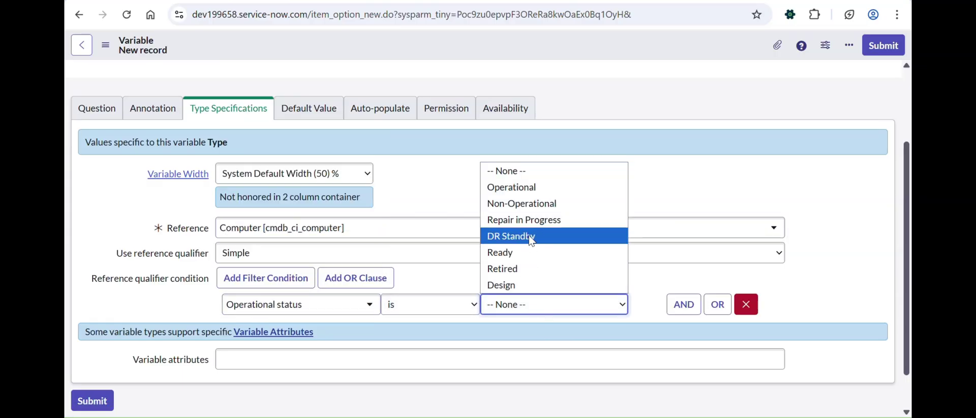
{"action": "left_click", "coordinate": [515, 193]}
- Add a second AND condition to the reference qualifier requiring Asset tag is not empty
{"action": "left_click", "coordinate": [683, 304]}
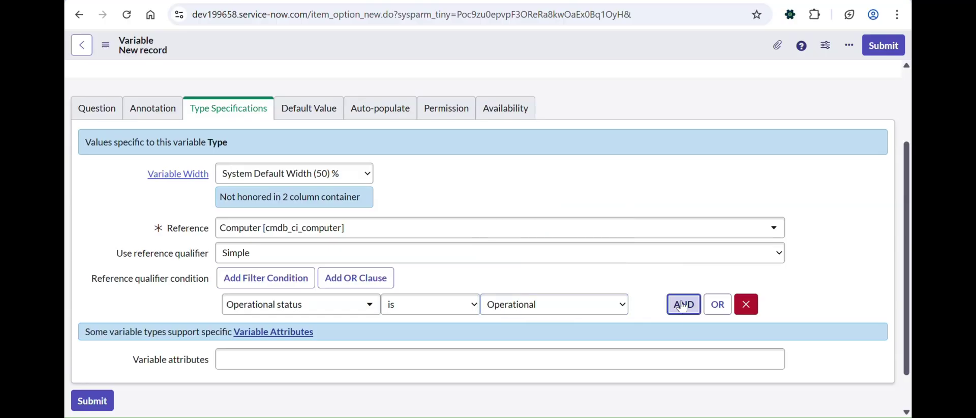
{"action": "left_click", "coordinate": [249, 352]}
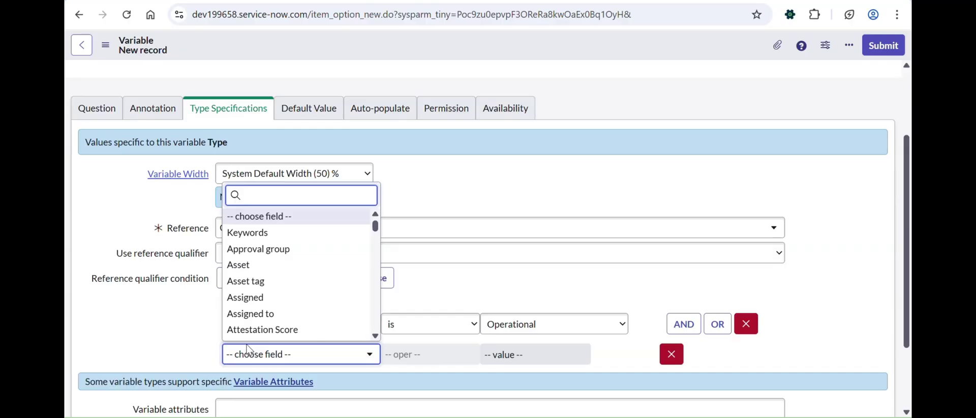
{"action": "type", "text": "Asset"}
{"action": "key", "text": "Down"}
{"action": "key", "text": "Return"}
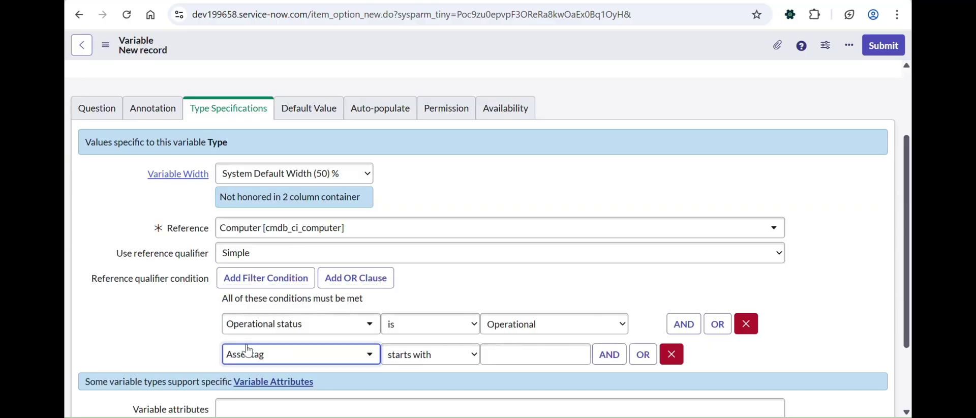
{"action": "left_click", "coordinate": [448, 354]}
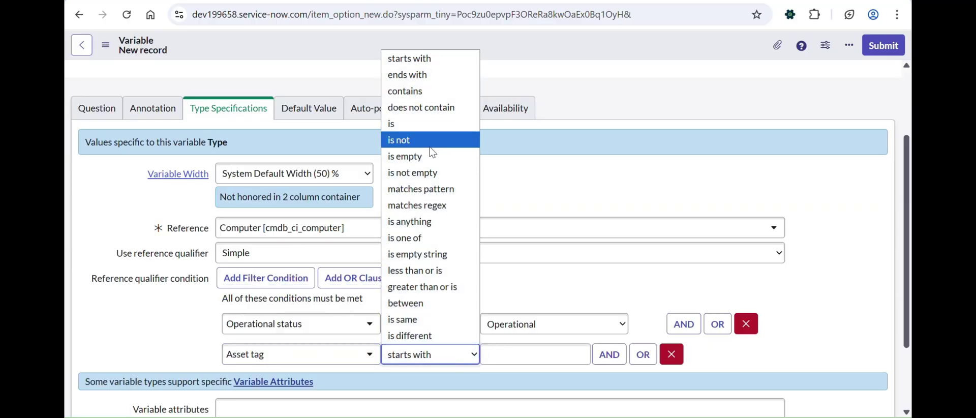
{"action": "left_click", "coordinate": [413, 172]}
- Set the variable attributes to ref_auto_completer=AJAXTableCompleter,ref_ac_columns_search=true,ref_ac_columns=name;asset_tag;assigned_to
{"action": "scroll", "coordinate": [270, 274], "scroll_direction": "down", "scroll_amount": 2}
{"action": "left_click", "coordinate": [251, 313]}
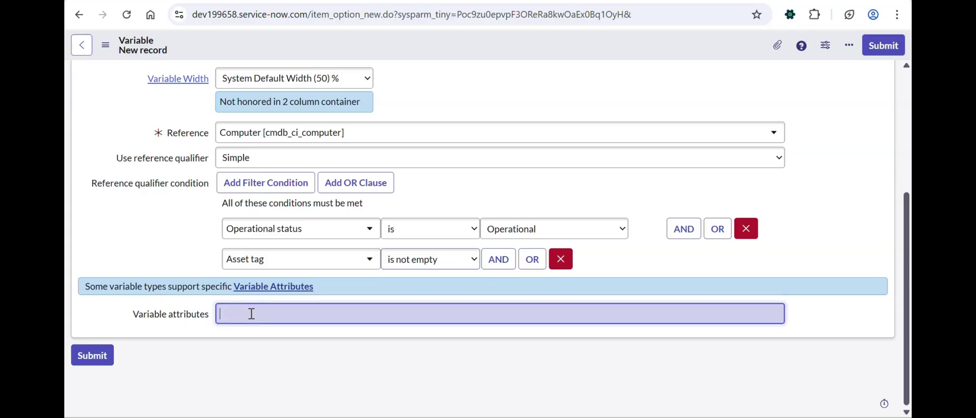
{"action": "type", "text": "ref"}
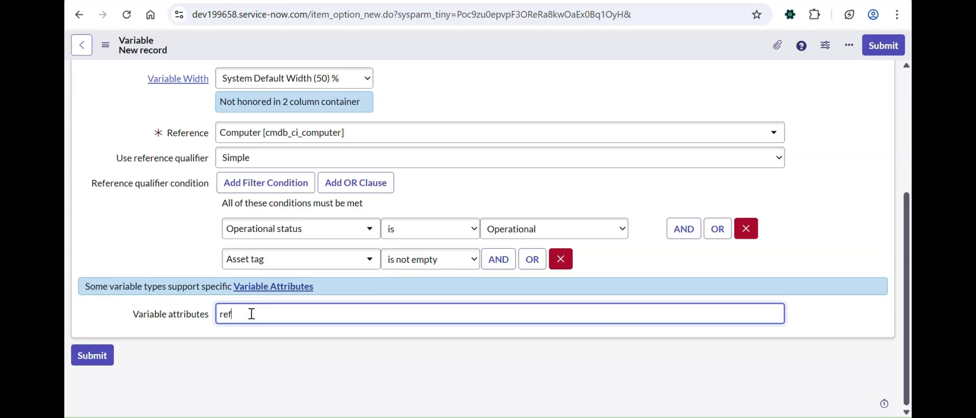
{"action": "type", "text": "_auto_completer=AJAXTa"}
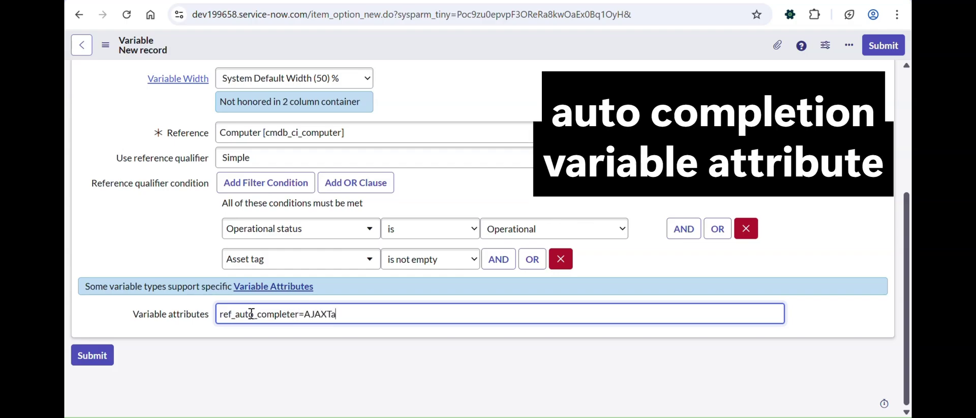
{"action": "type", "text": "bleCompleter,r"}
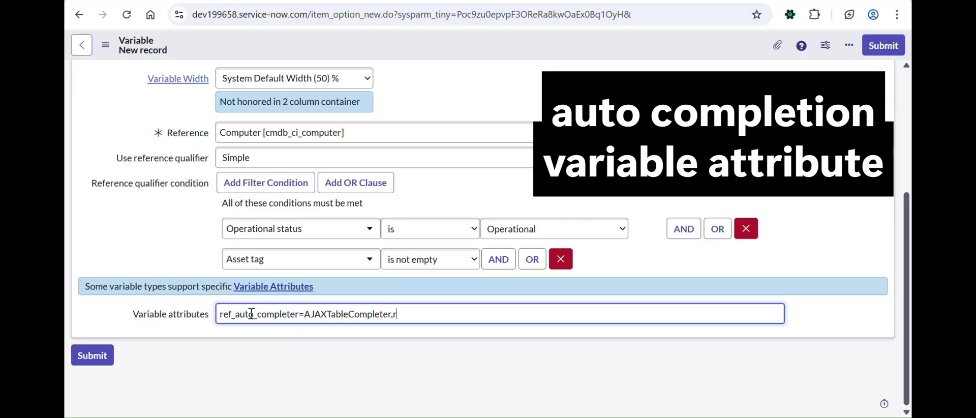
{"action": "type", "text": "ef_ac_columns_search=true,"}
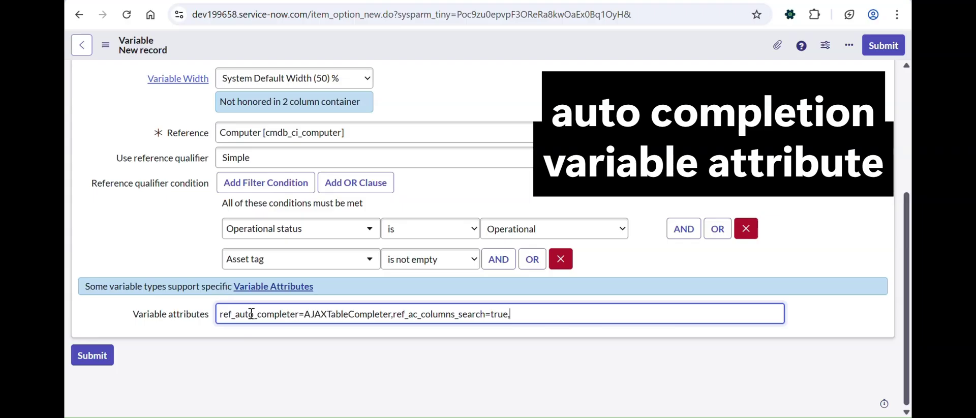
{"action": "type", "text": "ref_ac_columns="}
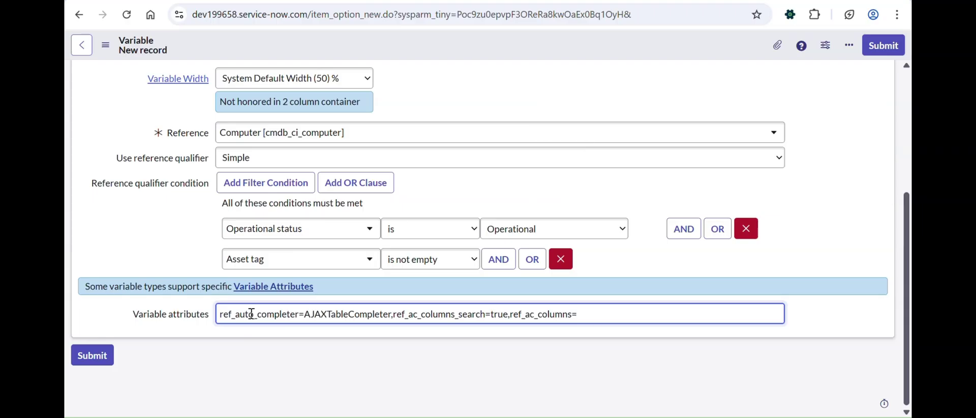
{"action": "type", "text": "name;asset_tag;ass"}
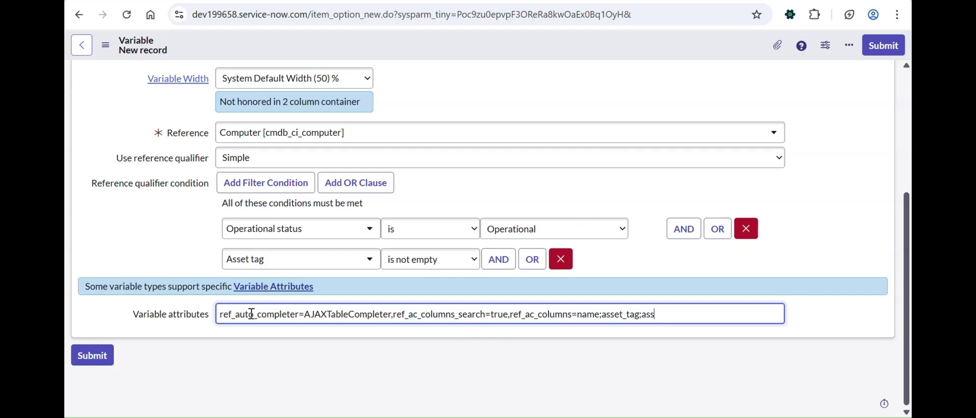
{"action": "type", "text": "igned_to"}
- Save the new computer reference variable record
{"action": "scroll", "coordinate": [447, 124], "scroll_direction": "up", "scroll_amount": 4}
{"action": "right_click", "coordinate": [363, 43]}
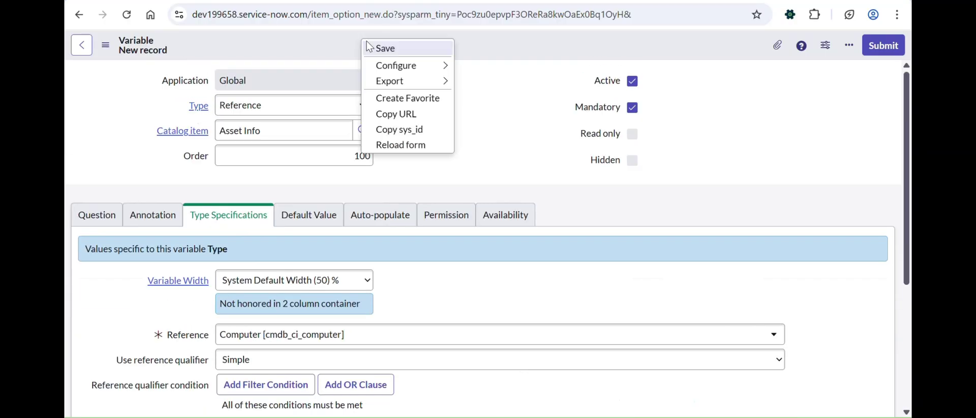
{"action": "left_click", "coordinate": [385, 46]}
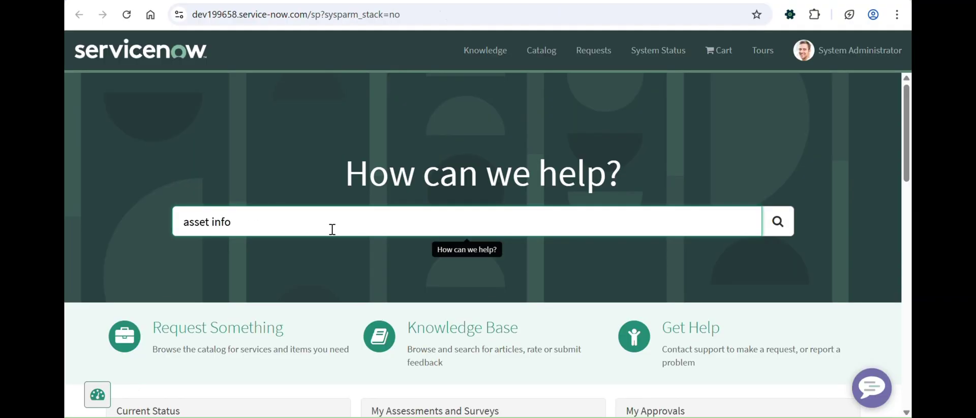
- Search the Service Portal for asset info, open the Asset Info item and expand its computer choices
{"action": "key", "text": "Return"}
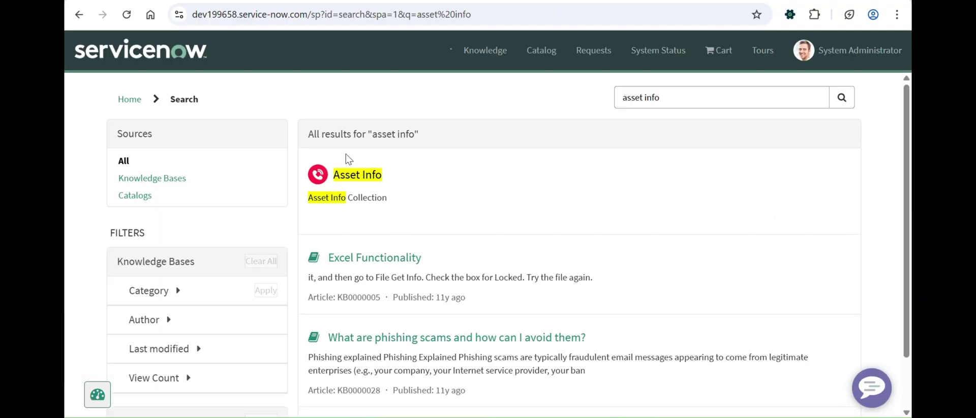
{"action": "left_click", "coordinate": [353, 186]}
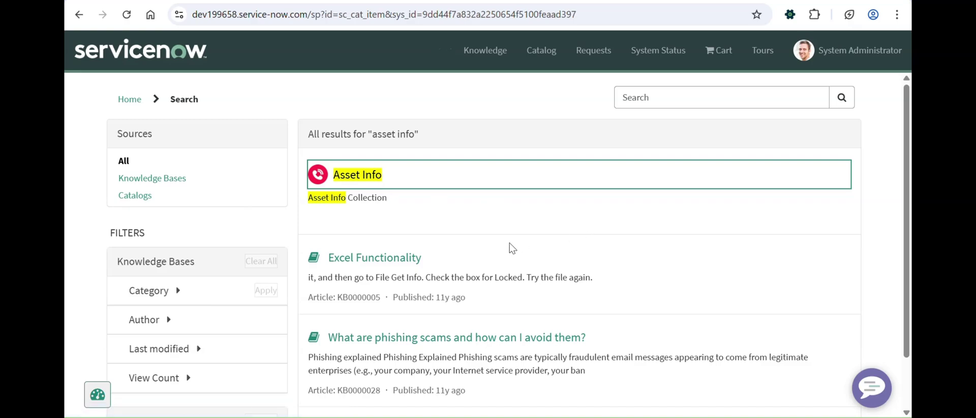
{"action": "scroll", "coordinate": [292, 256], "scroll_direction": "down", "scroll_amount": 2}
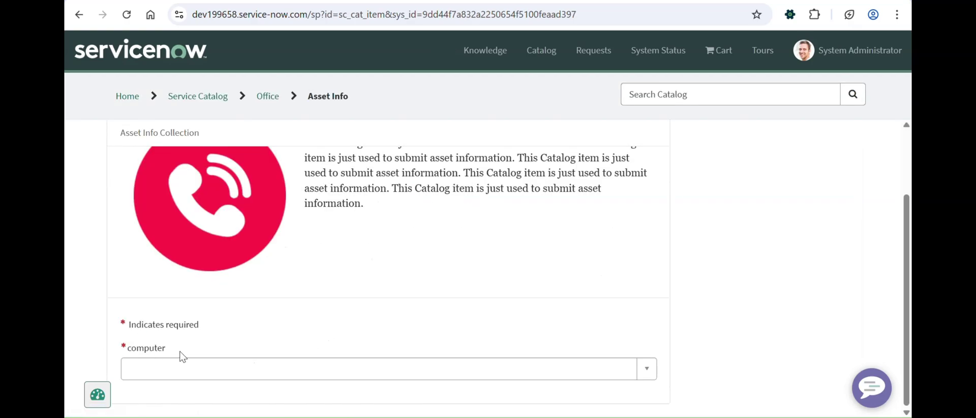
{"action": "left_click", "coordinate": [285, 375]}
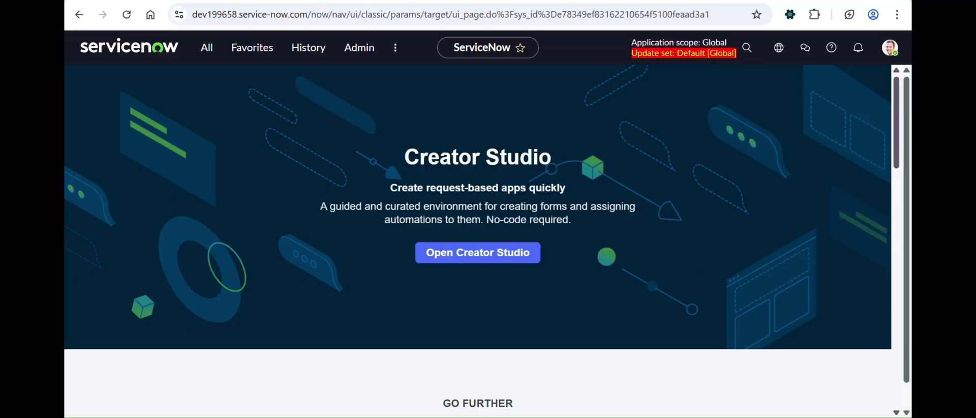
- Open the cmdb_ci_computer.list table from the instance's navigator and select the asset tag of the *BETH-IBM computer
{"action": "left_click", "coordinate": [207, 58]}
{"action": "type", "text": "c"}
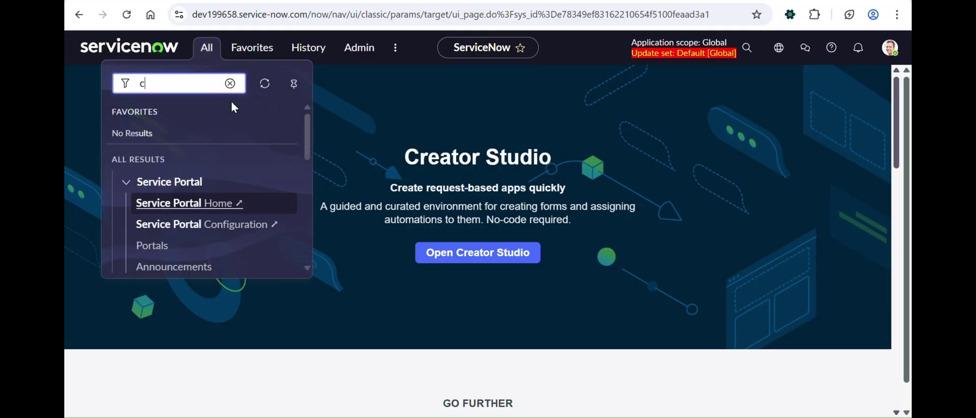
{"action": "type", "text": "mdb_ci"}
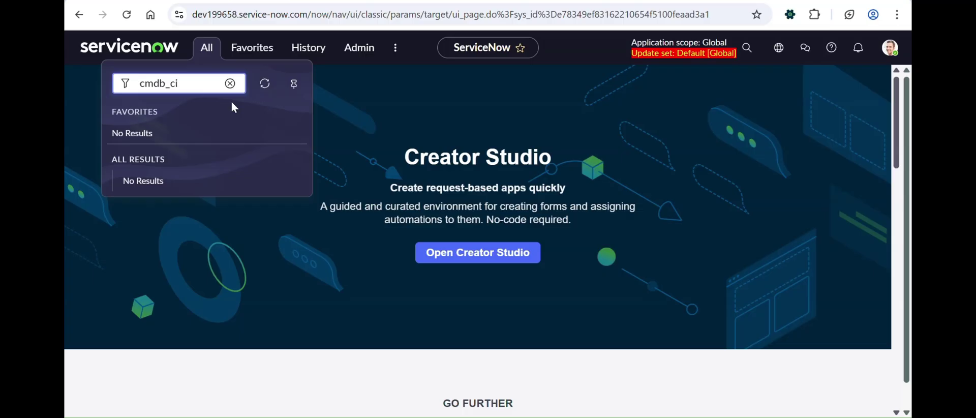
{"action": "type", "text": "_computer."}
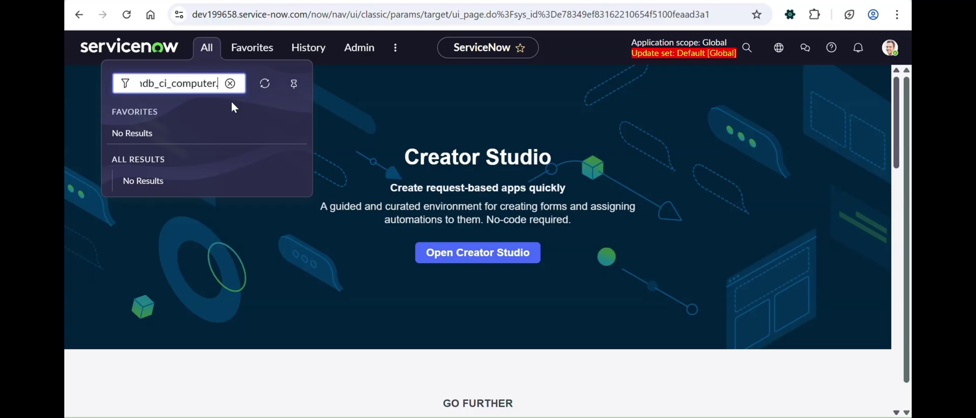
{"action": "type", "text": "list"}
{"action": "key", "text": "Return"}
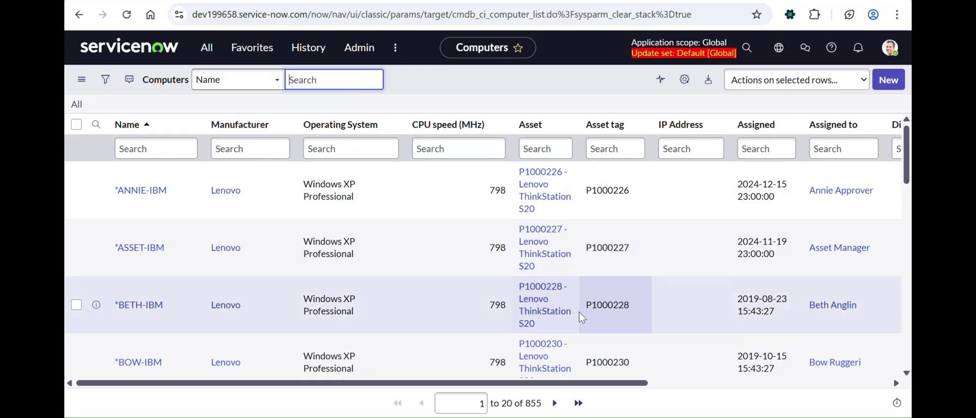
{"action": "double_click", "coordinate": [617, 305]}
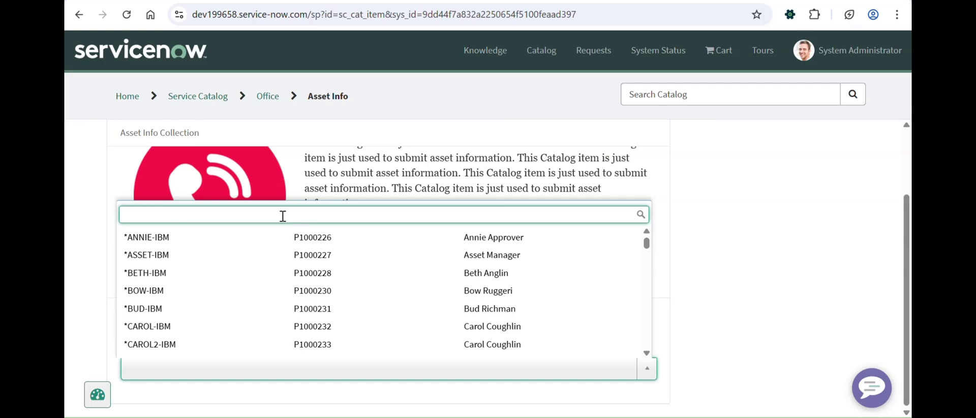
- Look up asset tag P1000228 in the portal form's computer field and choose the *BETH-IBM computer
{"action": "type", "text": "P1000228"}
{"action": "key", "text": "BackSpace"}
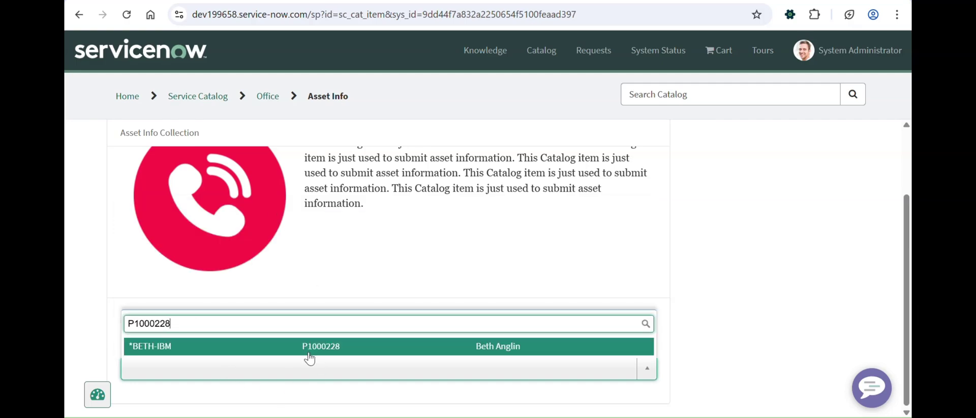
{"action": "key", "text": "Return"}
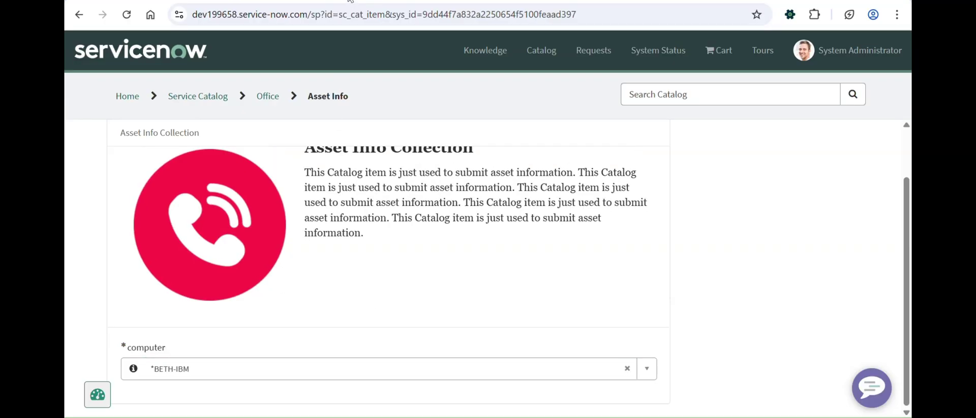
{"action": "left_click", "coordinate": [387, 368]}
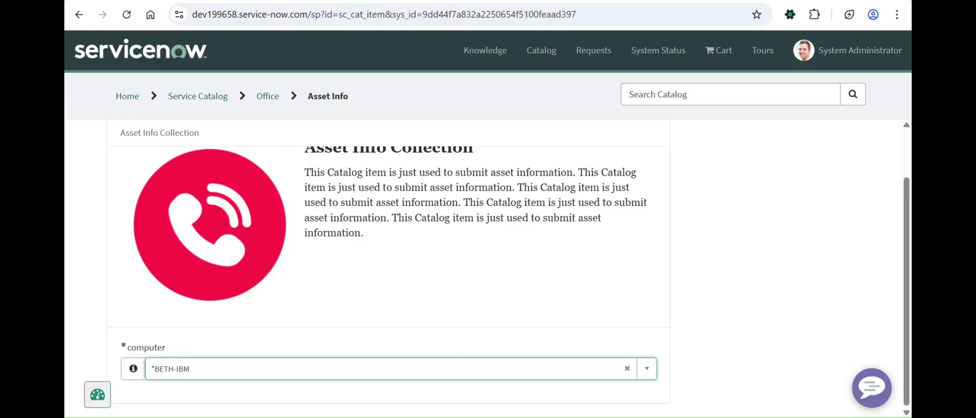
- Start a new variable for the Asset Info catalog item and set its order to 101
{"action": "key", "text": "ctrl+Tab"}
{"action": "scroll", "coordinate": [421, 249], "scroll_direction": "down", "scroll_amount": 10}
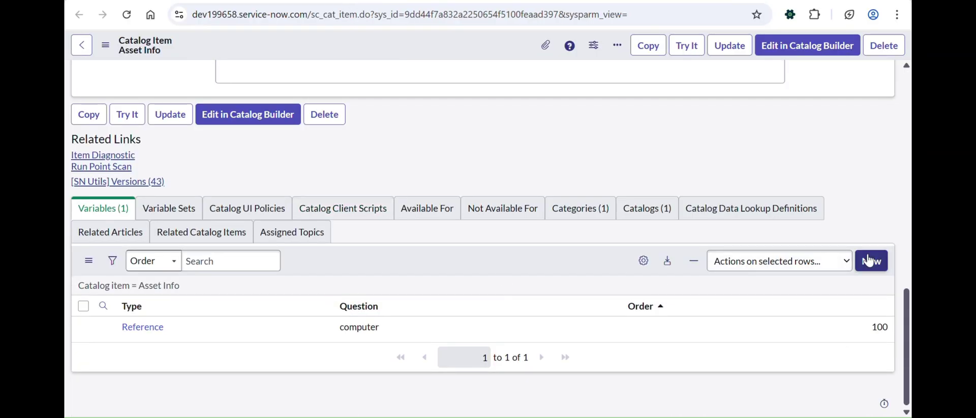
{"action": "left_click", "coordinate": [869, 260]}
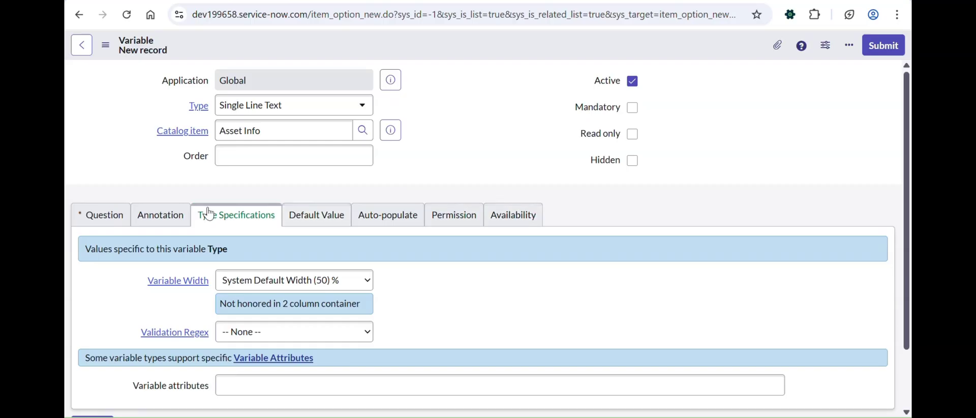
{"action": "left_click", "coordinate": [102, 214]}
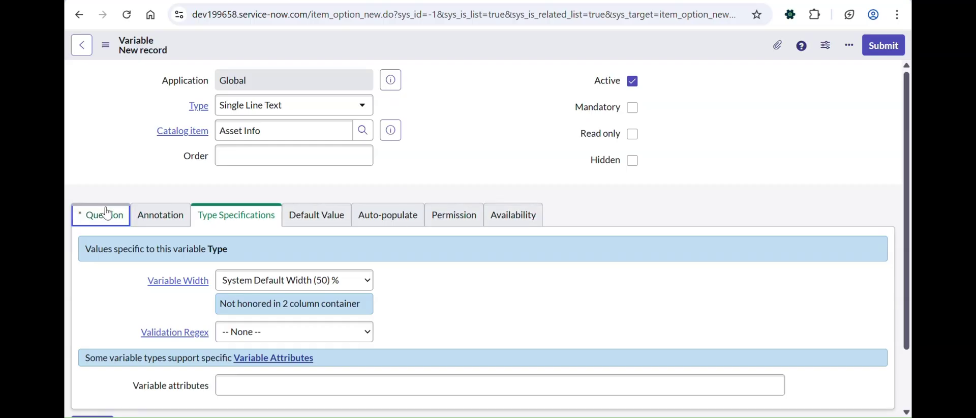
{"action": "left_click", "coordinate": [286, 152]}
{"action": "type", "text": "102"}
{"action": "key", "text": "BackSpace"}
{"action": "key", "text": "BackSpace"}
{"action": "key", "text": "BackSpace"}
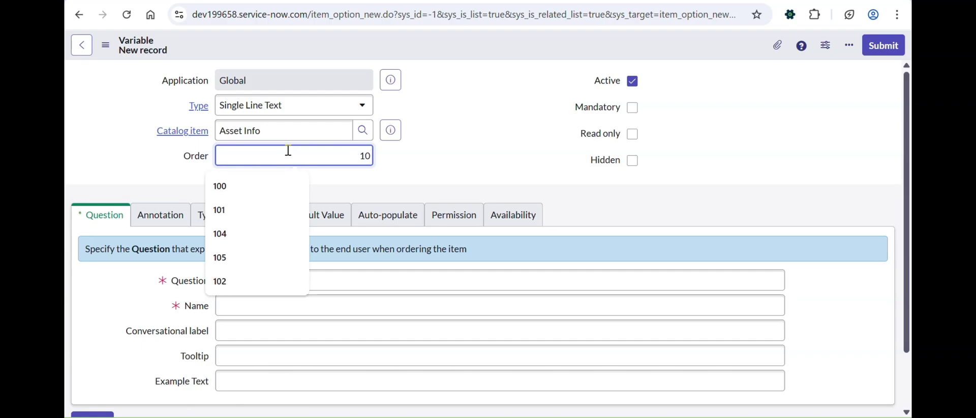
{"action": "type", "text": "101"}
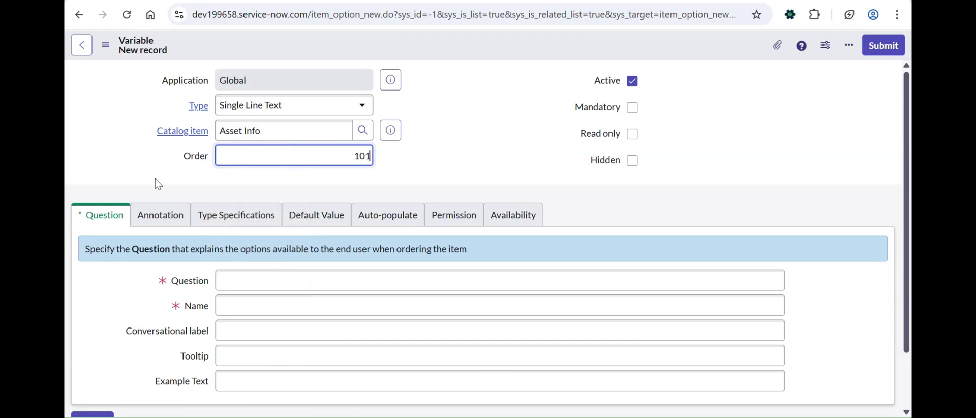
- Make the new variable read-only and enter Asset Tag as its question
{"action": "left_click", "coordinate": [632, 134]}
{"action": "left_click", "coordinate": [280, 283]}
{"action": "type", "text": "Asset Tag"}
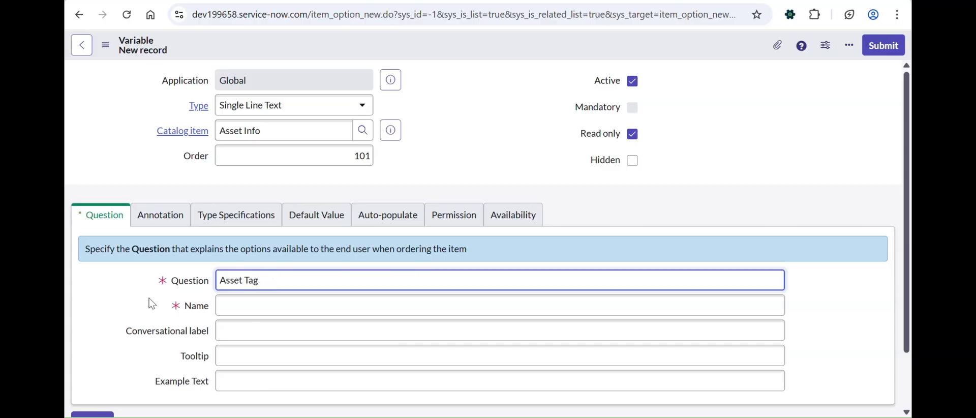
{"action": "key", "text": "Tab"}
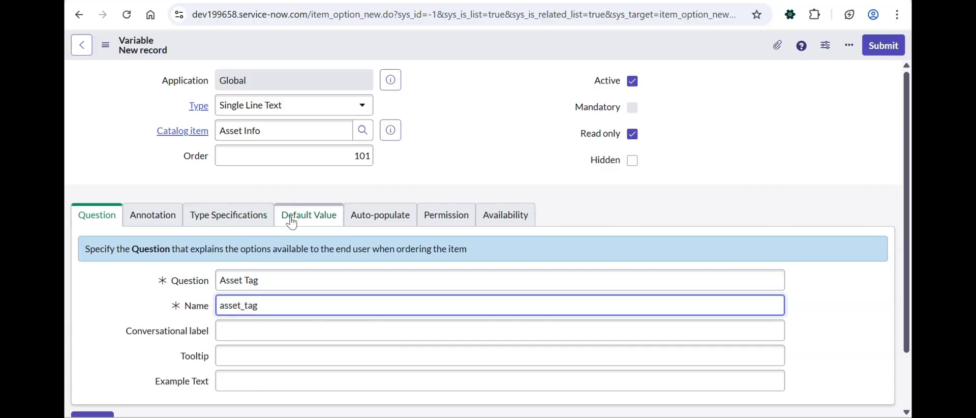
- Auto-populate the Asset Tag variable from the computer question with the dot walk path Asset tag, and save the record
{"action": "left_click", "coordinate": [377, 222]}
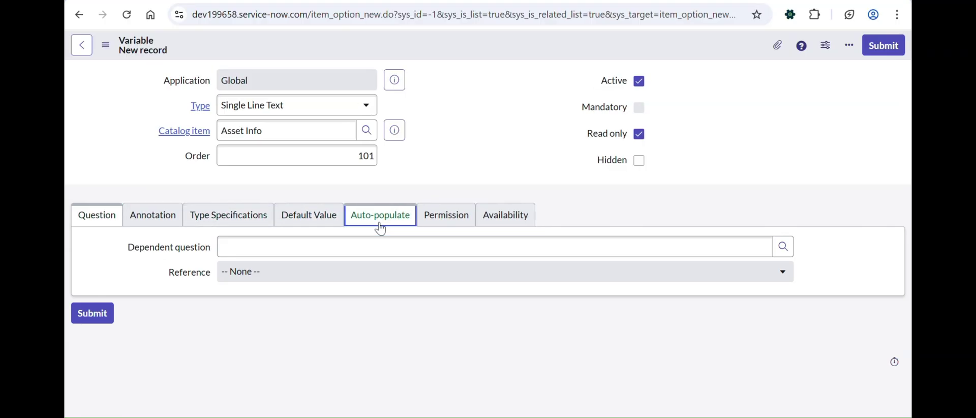
{"action": "left_click", "coordinate": [325, 247]}
{"action": "left_click", "coordinate": [784, 246]}
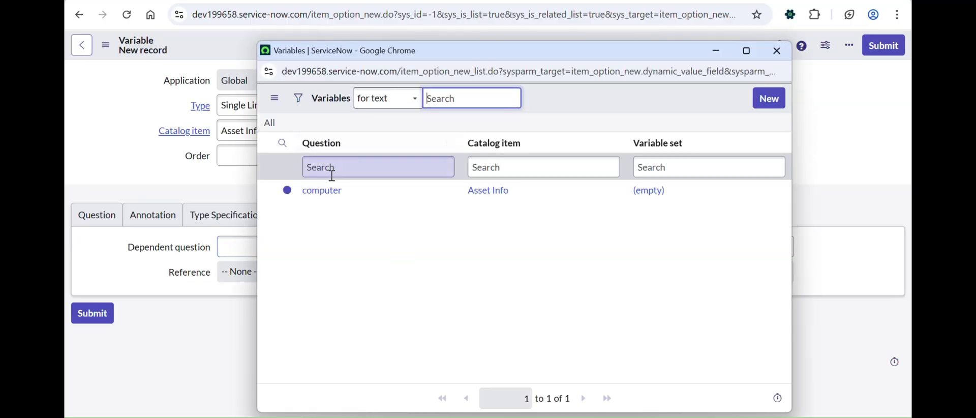
{"action": "left_click", "coordinate": [325, 191]}
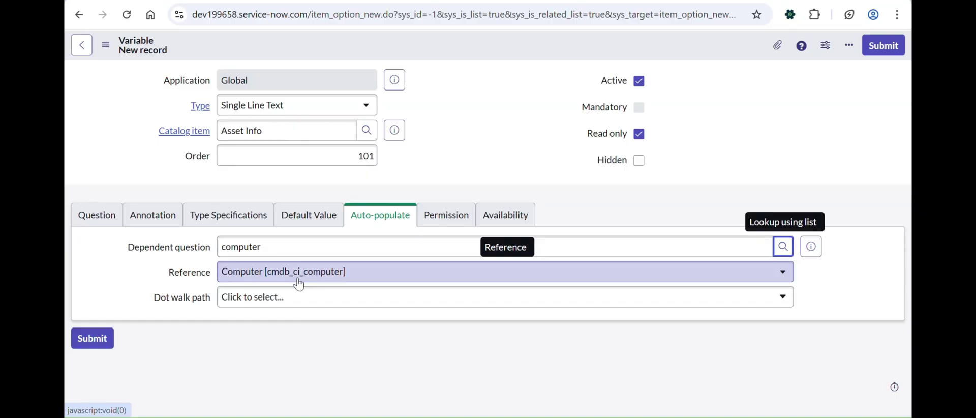
{"action": "left_click", "coordinate": [288, 300]}
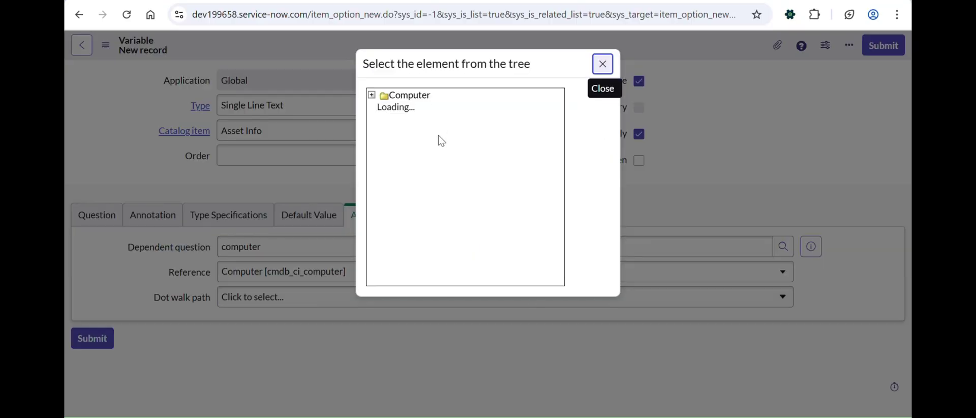
{"action": "left_click", "coordinate": [406, 135]}
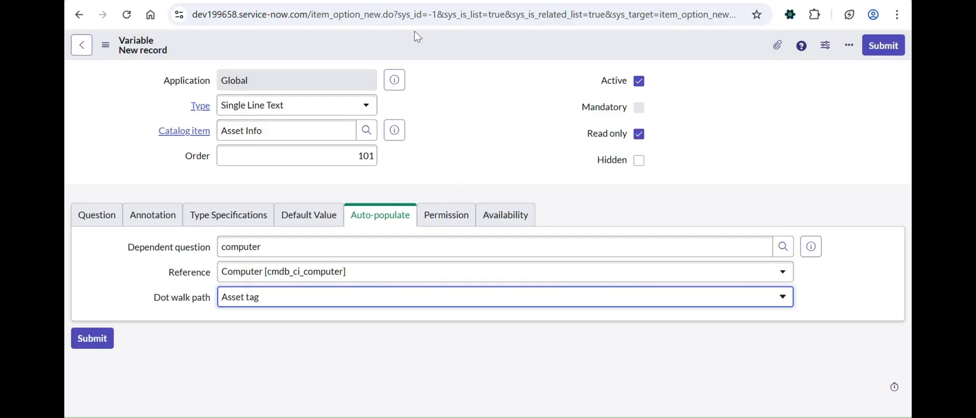
{"action": "right_click", "coordinate": [414, 32]}
{"action": "left_click", "coordinate": [459, 43]}
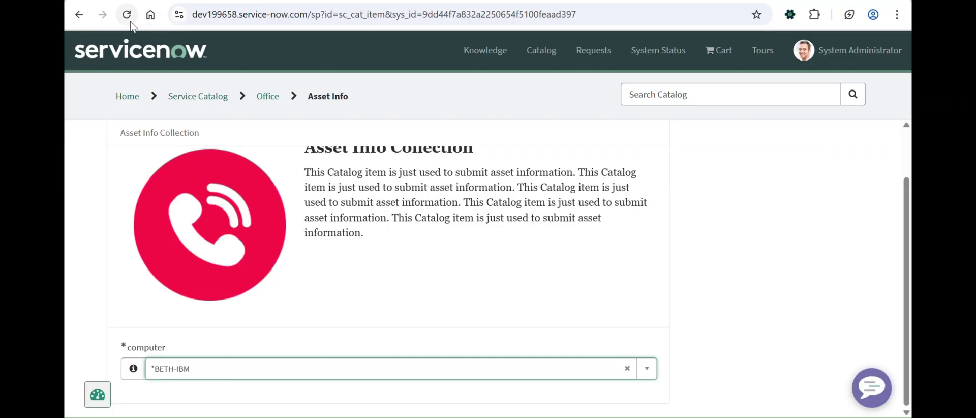
- Reload the portal's Asset Info form and open the variable's Asset Info catalog item record in a new browser tab
{"action": "left_click", "coordinate": [128, 16]}
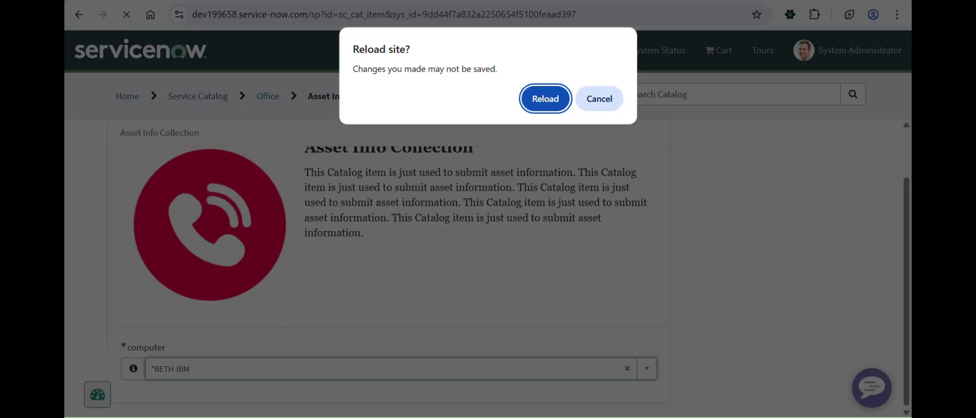
{"action": "left_click", "coordinate": [546, 99]}
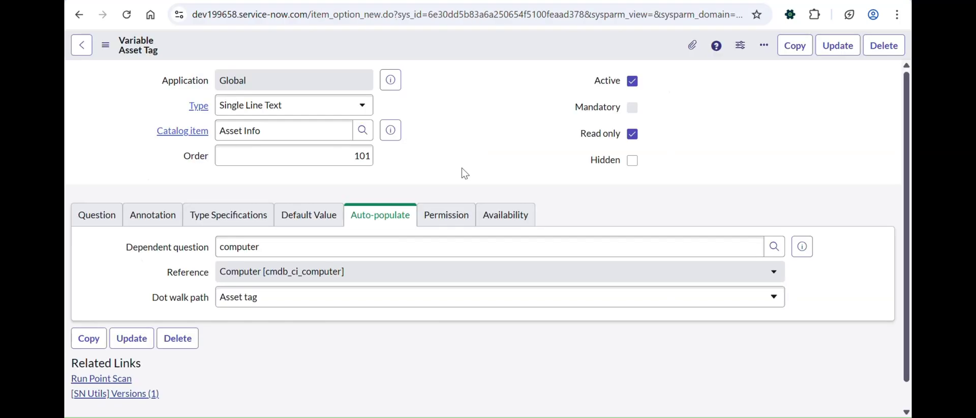
{"action": "left_click", "coordinate": [382, 135]}
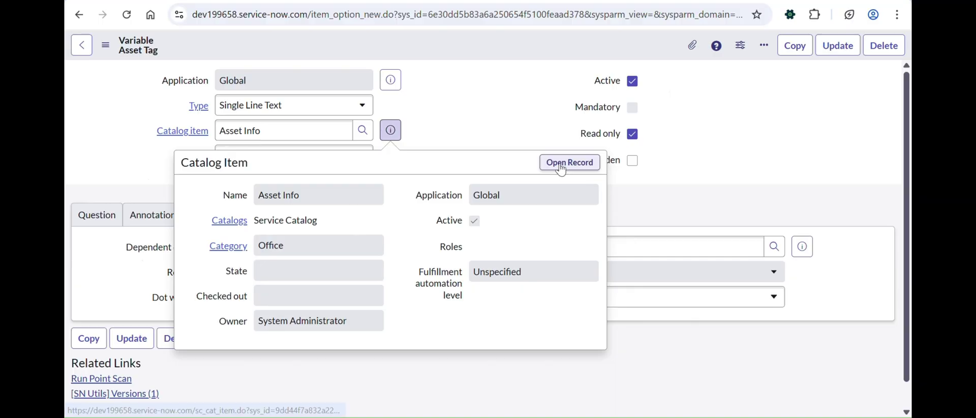
{"action": "right_click", "coordinate": [567, 163]}
{"action": "left_click", "coordinate": [610, 181]}
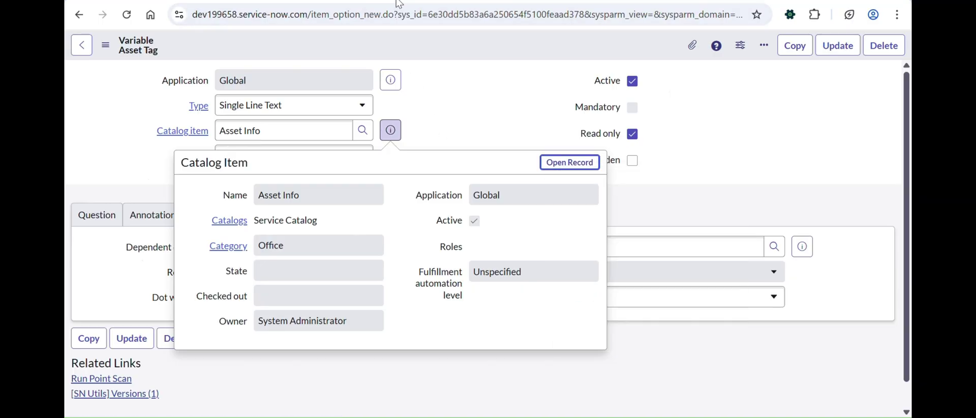
- Test the Asset Tag auto-population in the reloaded portal form by finding P1000228 in the computer field and choosing *BETH-IBM
{"action": "key", "text": "ctrl+Tab"}
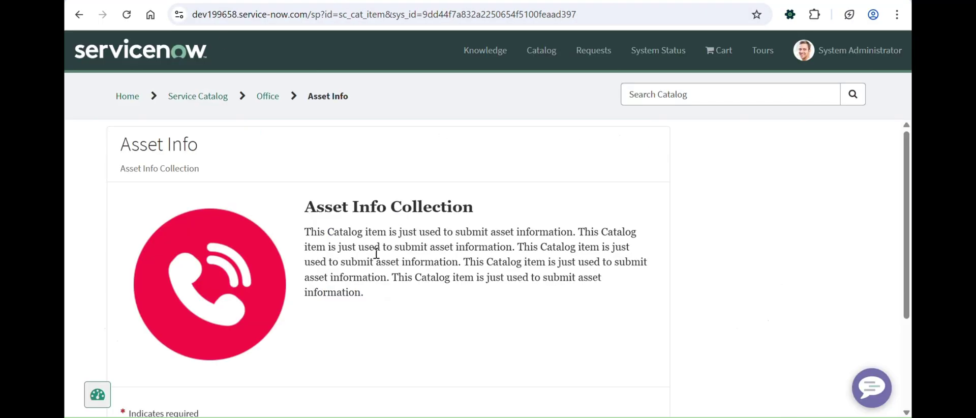
{"action": "scroll", "coordinate": [376, 252], "scroll_direction": "down", "scroll_amount": 3}
{"action": "left_click", "coordinate": [251, 316]}
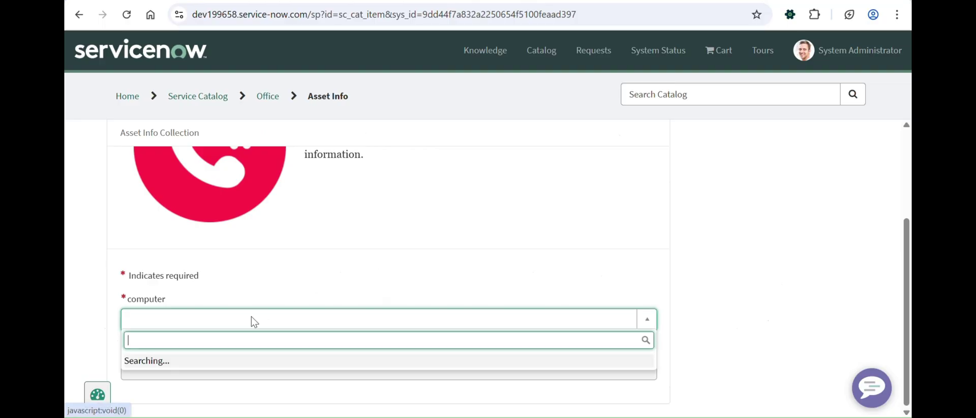
{"action": "key", "text": "super+v"}
{"action": "key", "text": "Return"}
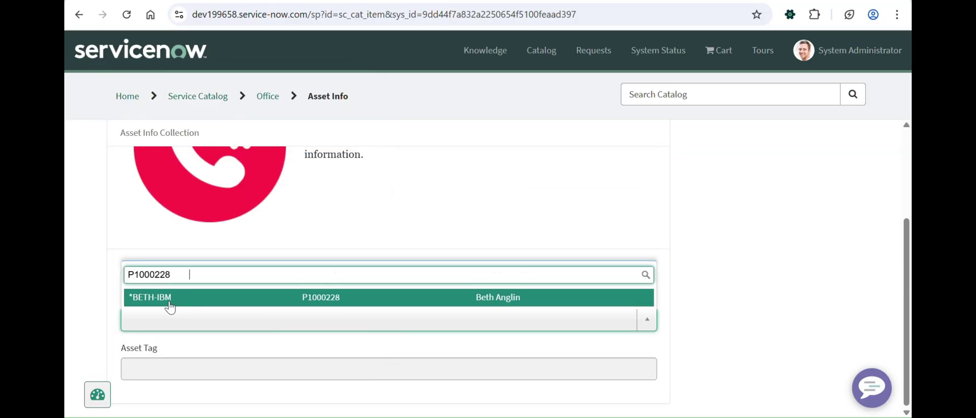
{"action": "left_click", "coordinate": [177, 302]}
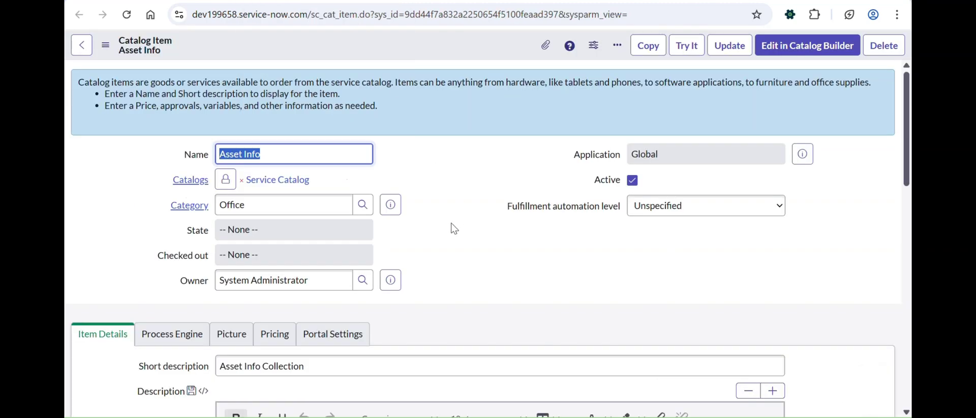
- Start another variable for the Asset Info item, choose Single Line Text as its type and show its type specifications
{"action": "scroll", "coordinate": [453, 229], "scroll_direction": "down", "scroll_amount": 15}
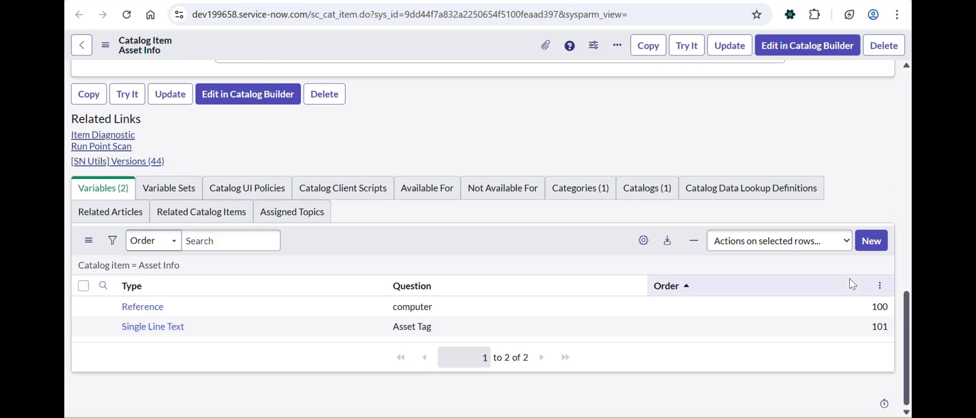
{"action": "left_click", "coordinate": [871, 241]}
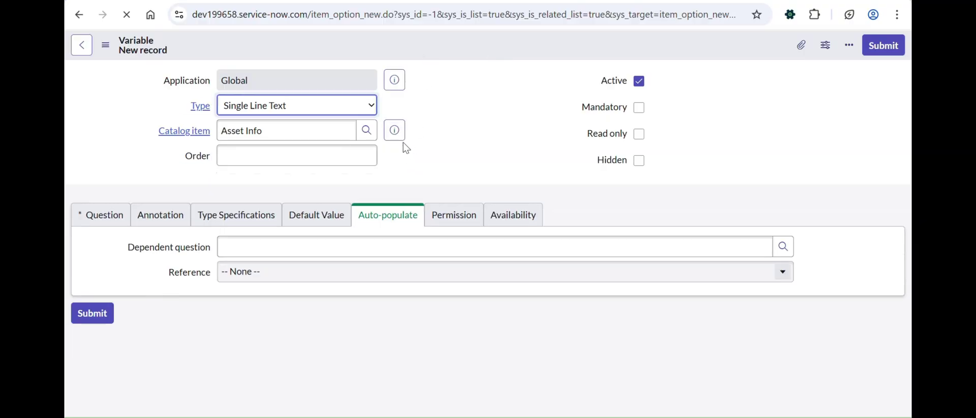
{"action": "left_click", "coordinate": [359, 107]}
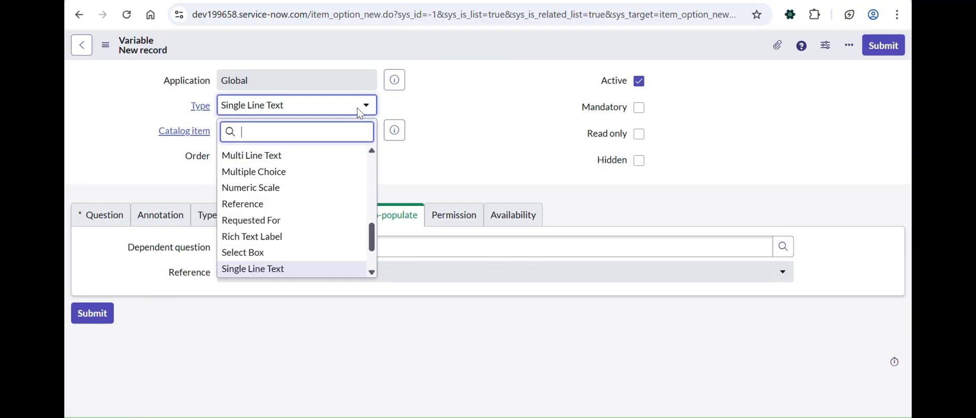
{"action": "type", "text": "s"}
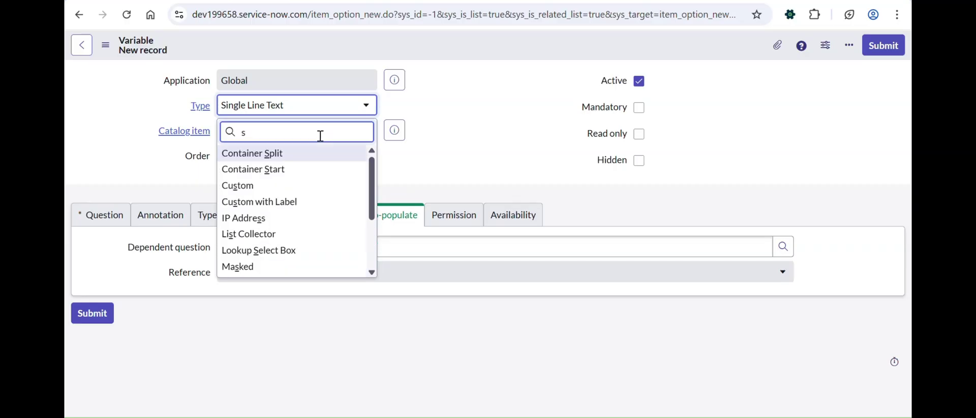
{"action": "type", "text": "ingle"}
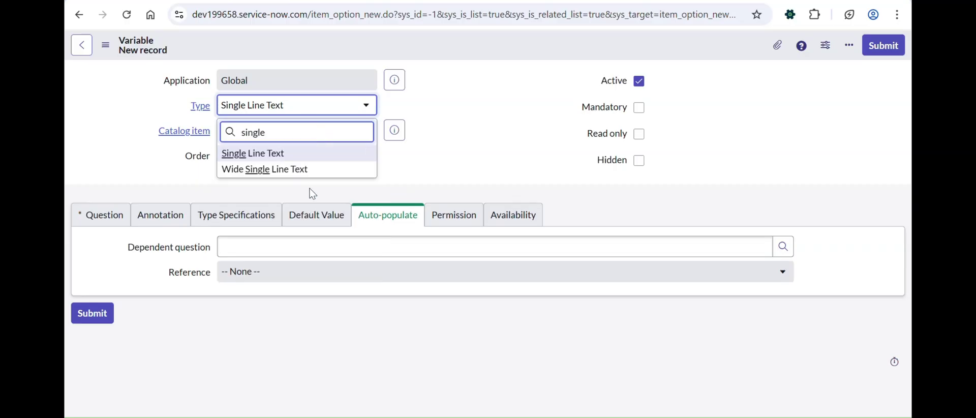
{"action": "key", "text": "Return"}
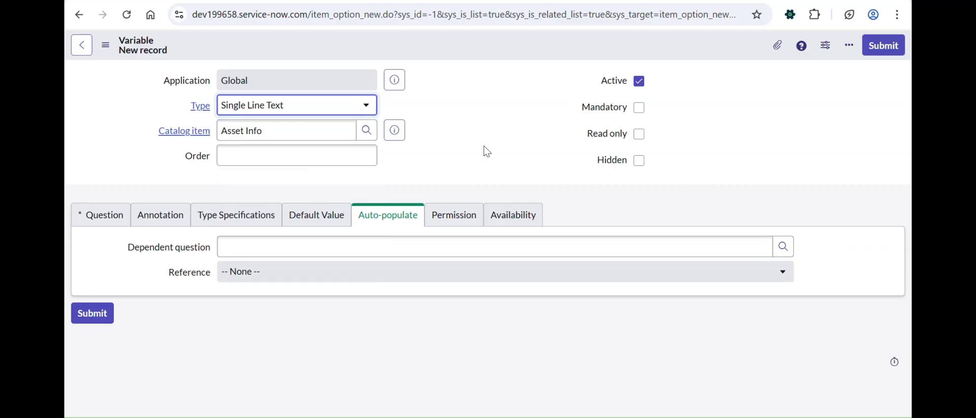
{"action": "left_click", "coordinate": [201, 219]}
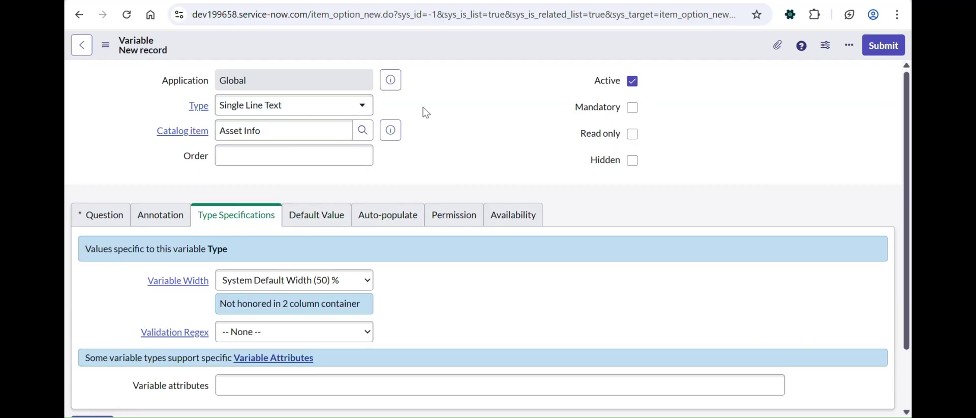
- Change the new variable's type to Wide Single Line Text
{"action": "left_click", "coordinate": [350, 107]}
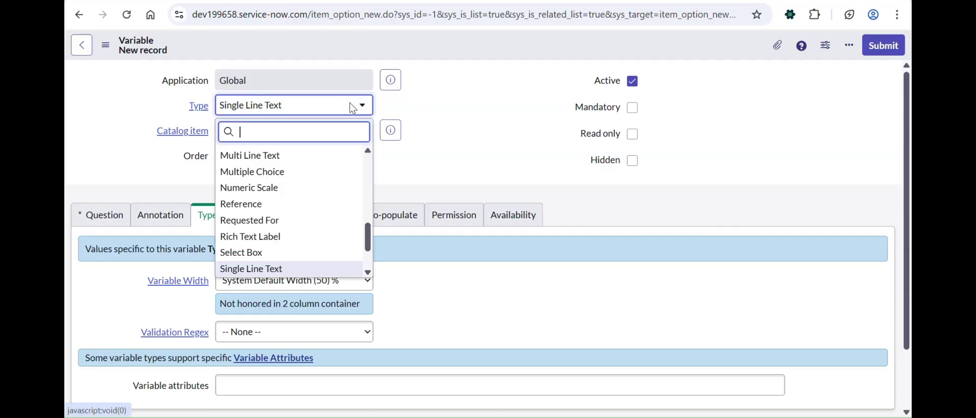
{"action": "type", "text": "wide"}
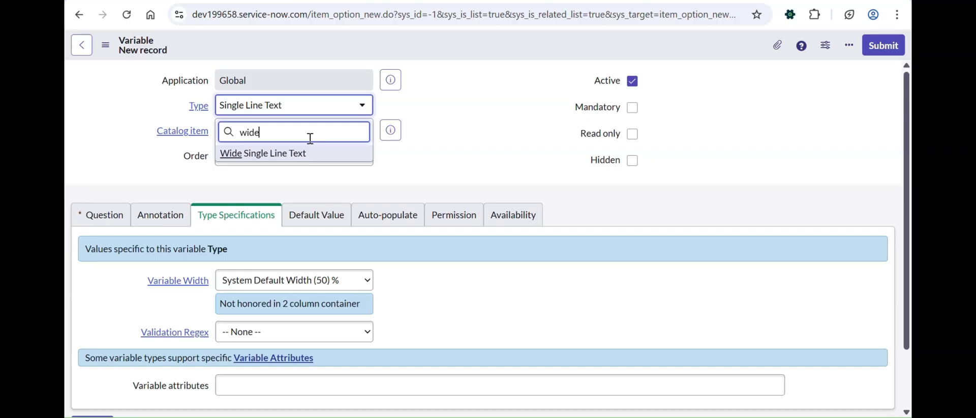
{"action": "key", "text": "Return"}
- Change the new variable's type to Select Box and review its type specifications, including the choice table and choice field settings
{"action": "left_click", "coordinate": [291, 104]}
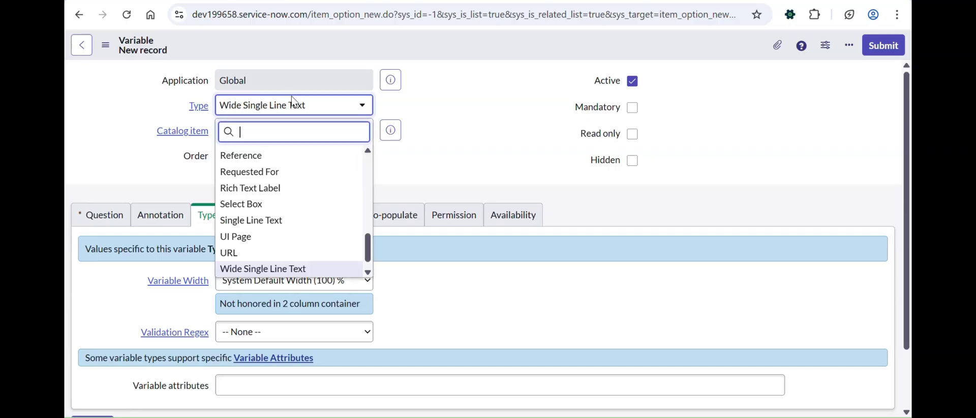
{"action": "left_click", "coordinate": [292, 205]}
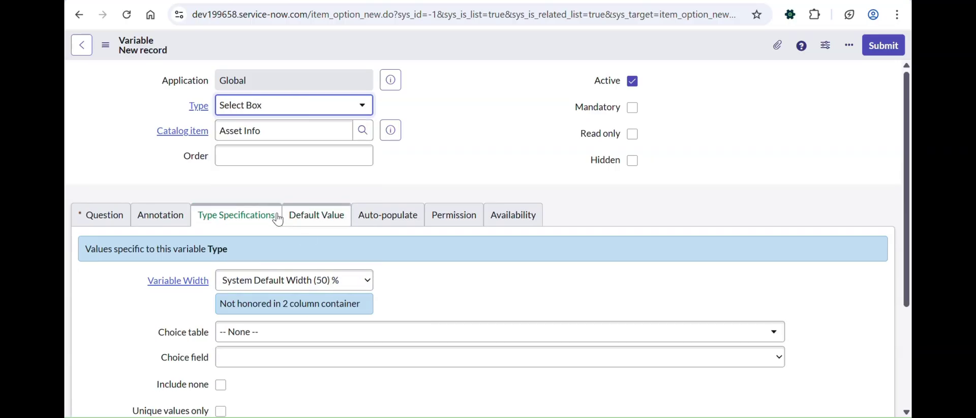
{"action": "left_click", "coordinate": [279, 218]}
{"action": "scroll", "coordinate": [294, 170], "scroll_direction": "down", "scroll_amount": 2}
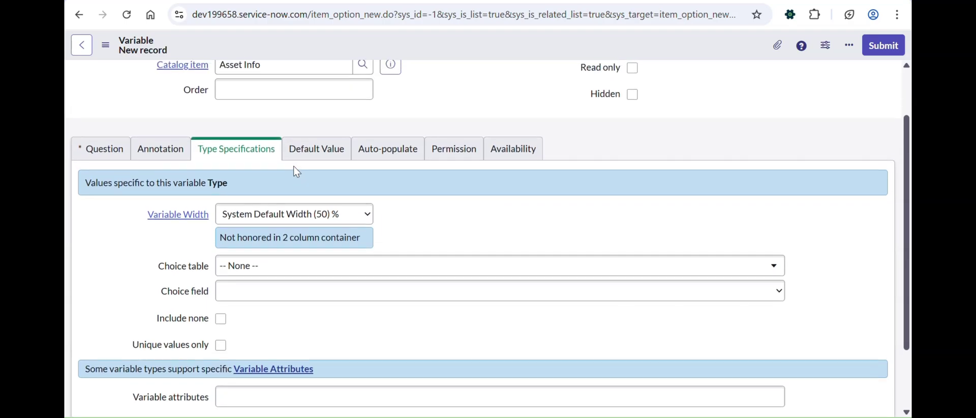
{"action": "scroll", "coordinate": [296, 172], "scroll_direction": "up", "scroll_amount": 1}
{"action": "scroll", "coordinate": [287, 235], "scroll_direction": "down", "scroll_amount": 3}
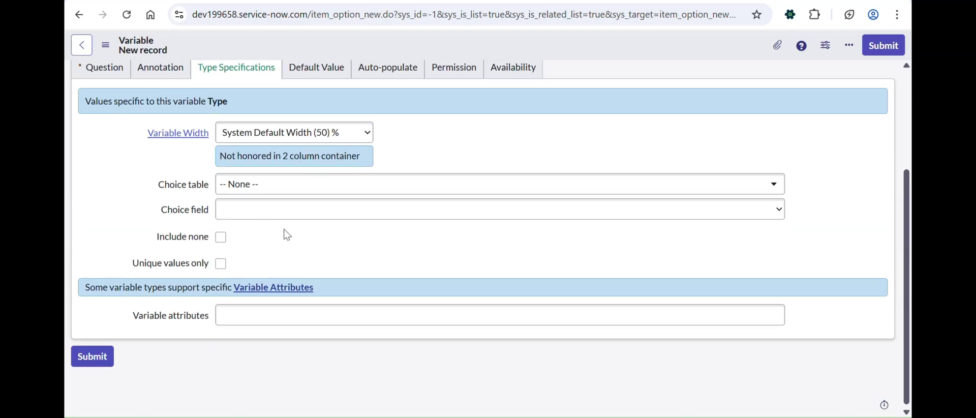
{"action": "scroll", "coordinate": [287, 235], "scroll_direction": "up", "scroll_amount": 3}
- Change the new variable's type to Numeric Scale and review its scale minimum and maximum settings
{"action": "left_click", "coordinate": [264, 109]}
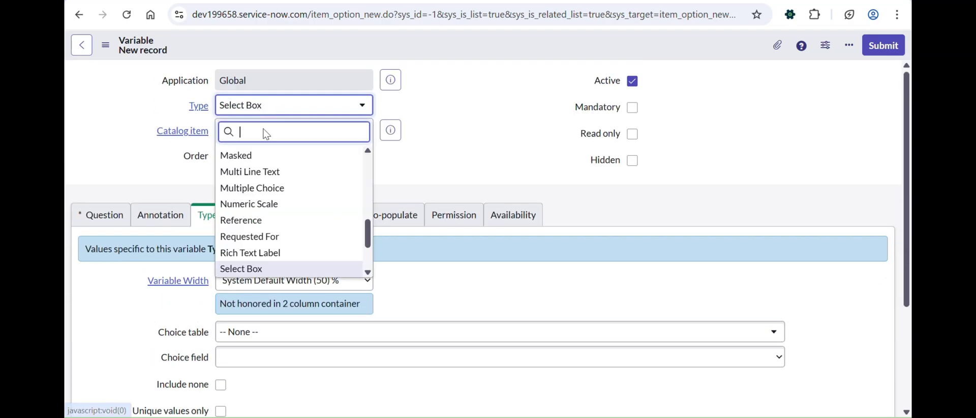
{"action": "left_click", "coordinate": [257, 204]}
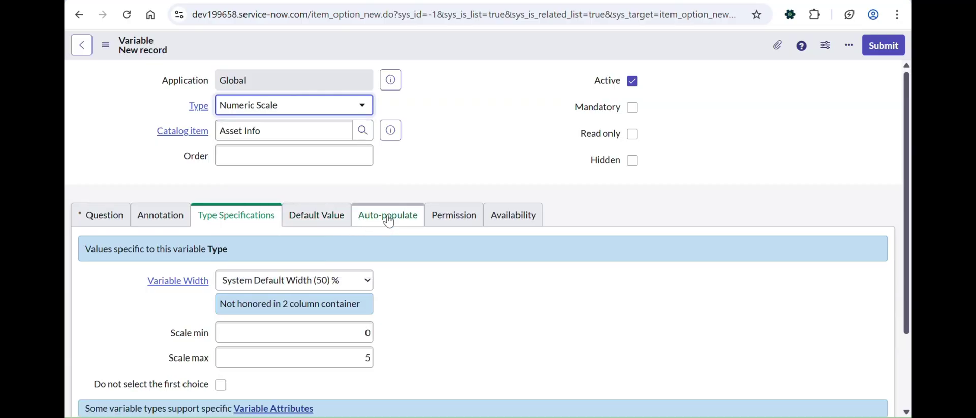
{"action": "scroll", "coordinate": [394, 193], "scroll_direction": "down", "scroll_amount": 1}
{"action": "scroll", "coordinate": [394, 184], "scroll_direction": "up", "scroll_amount": 1}
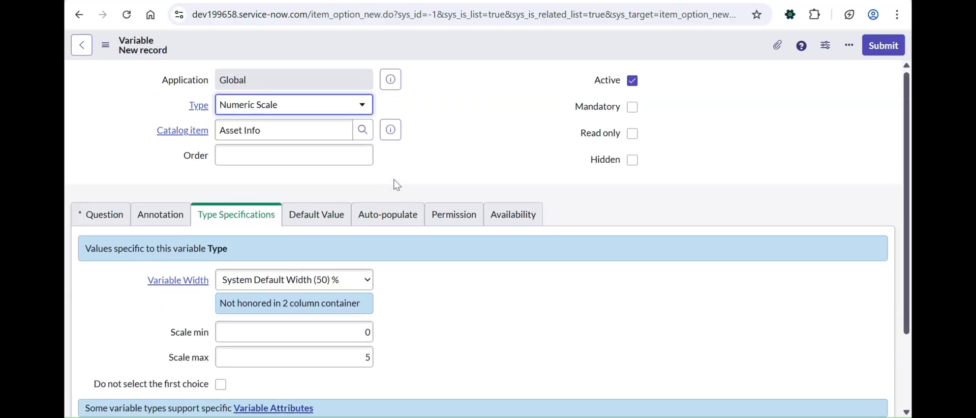
- Set the new variable's type to Single Line Text and its order to 102
{"action": "left_click", "coordinate": [272, 104]}
{"action": "type", "text": "single"}
{"action": "key", "text": "Return"}
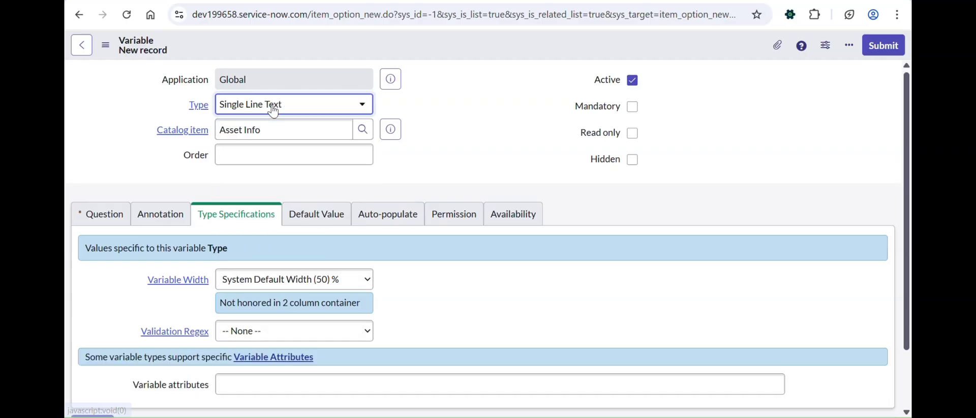
{"action": "left_click", "coordinate": [253, 153]}
{"action": "type", "text": "102"}
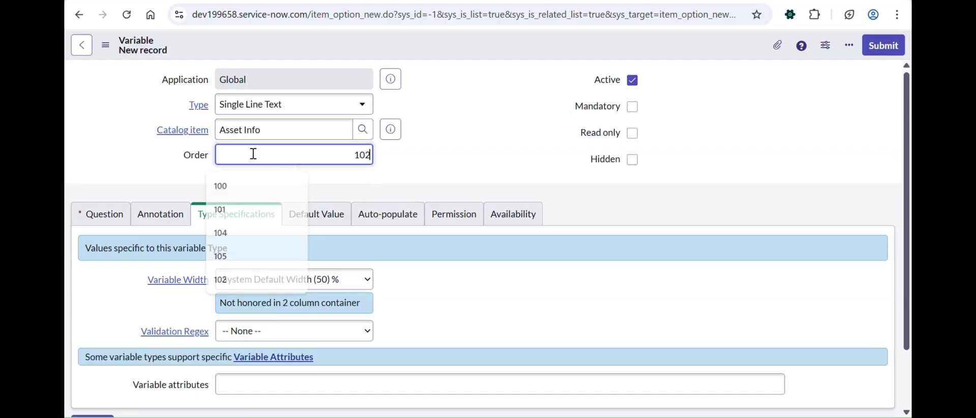
- Enter IP Address as the variable's question and make the variable mandatory
{"action": "left_click", "coordinate": [96, 214]}
{"action": "left_click", "coordinate": [292, 279]}
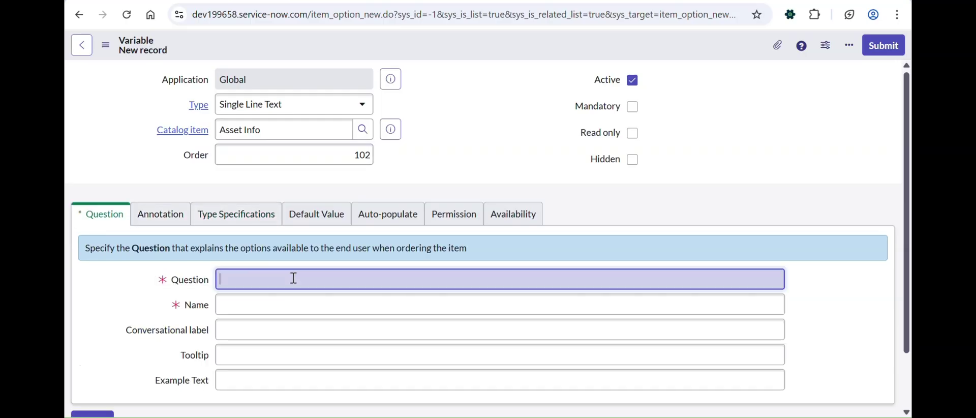
{"action": "type", "text": "IP Address"}
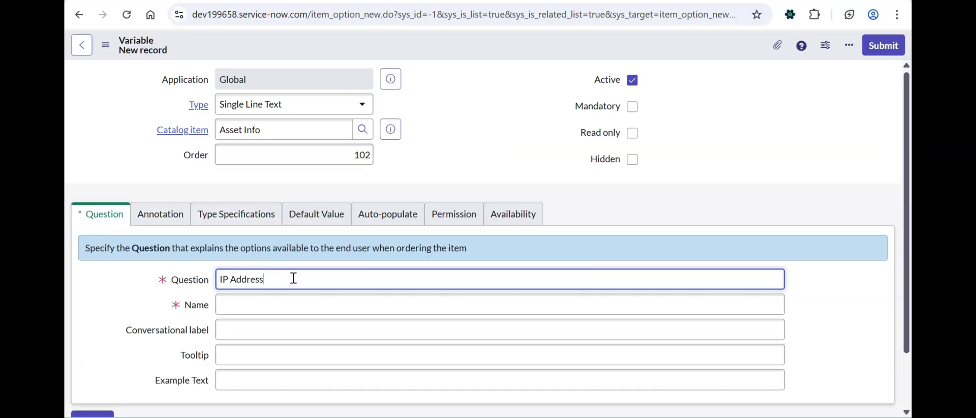
{"action": "key", "text": "Tab"}
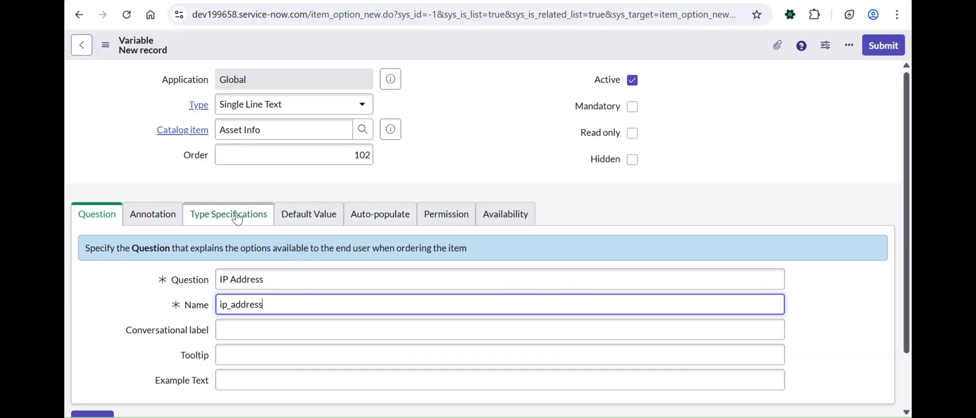
{"action": "left_click", "coordinate": [502, 165]}
{"action": "left_click", "coordinate": [632, 110]}
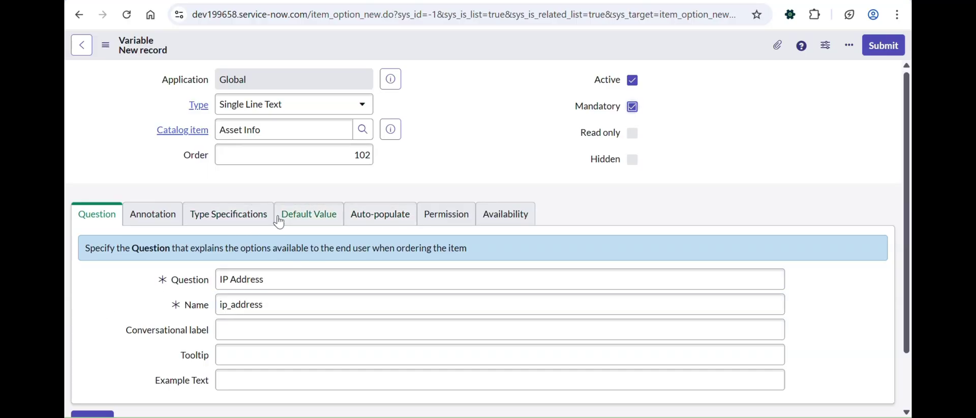
- Set the variable's Validation Regex to IP Address and save the record
{"action": "left_click", "coordinate": [233, 216]}
{"action": "left_click", "coordinate": [280, 335]}
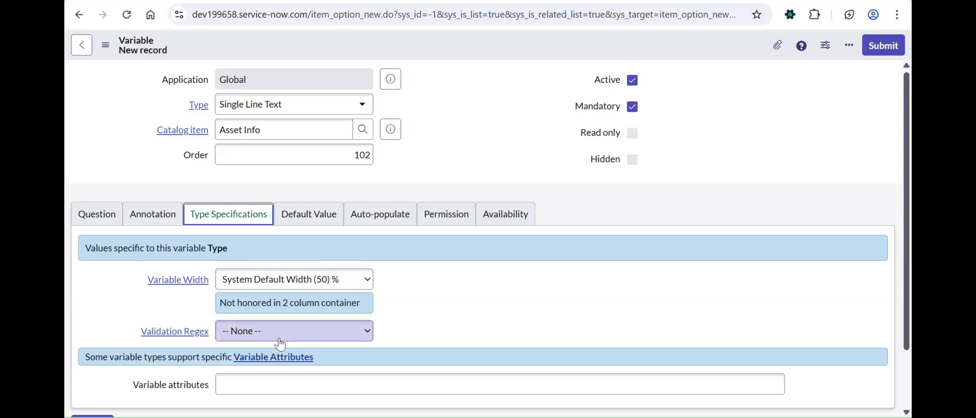
{"action": "key", "text": "Down"}
{"action": "key", "text": "Down"}
{"action": "key", "text": "Return"}
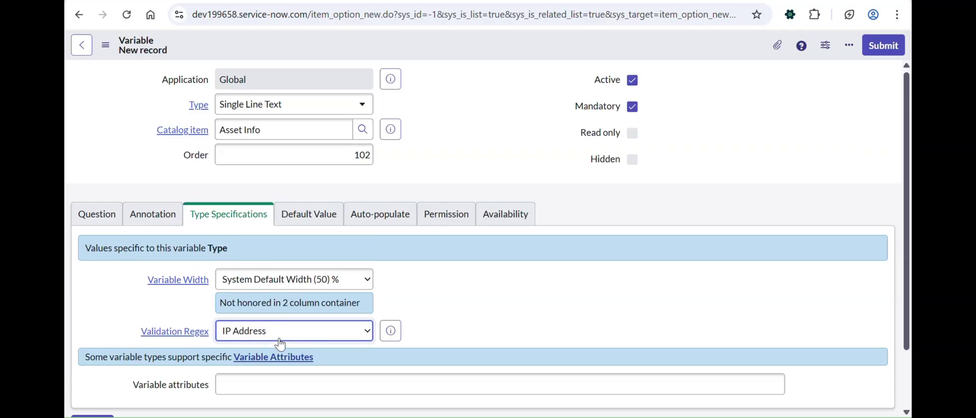
{"action": "right_click", "coordinate": [424, 40]}
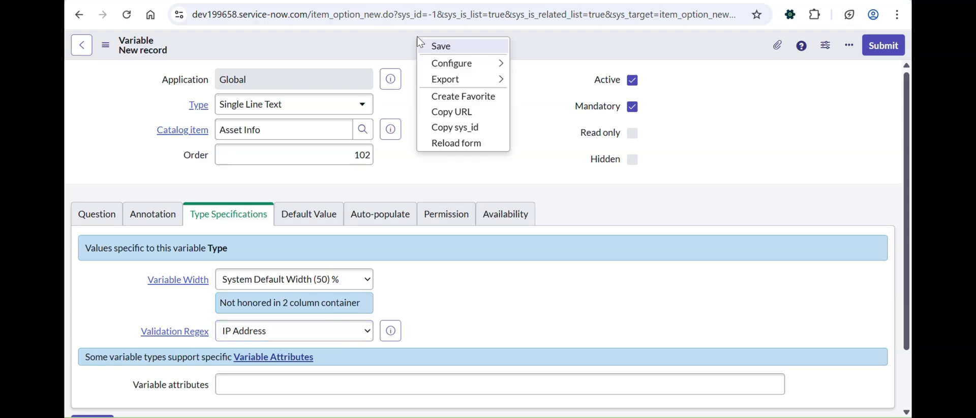
{"action": "left_click", "coordinate": [445, 45]}
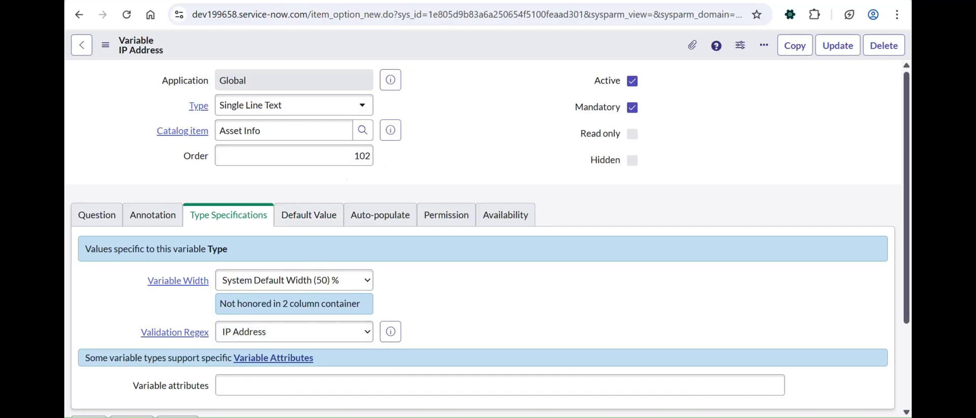
- Switch to the Asset Info form in the Service Portal and reload it, discarding the entered values
{"action": "right_click", "coordinate": [436, 2]}
{"action": "key", "text": "Escape"}
{"action": "left_click", "coordinate": [118, 3]}
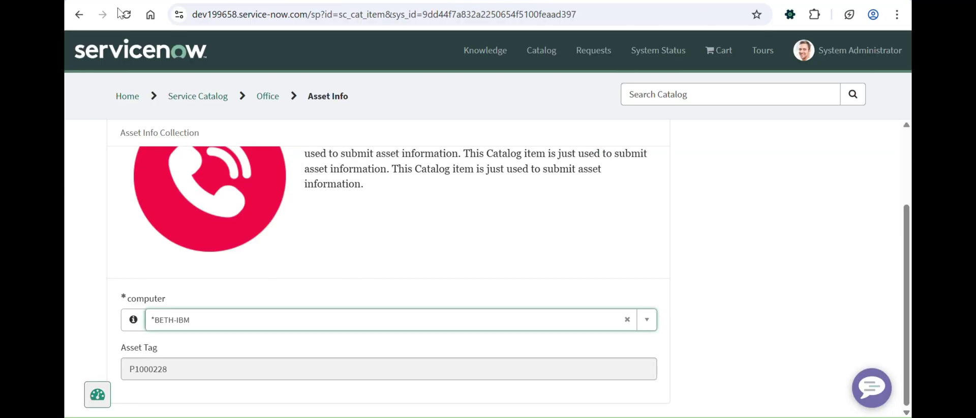
{"action": "left_click", "coordinate": [125, 15]}
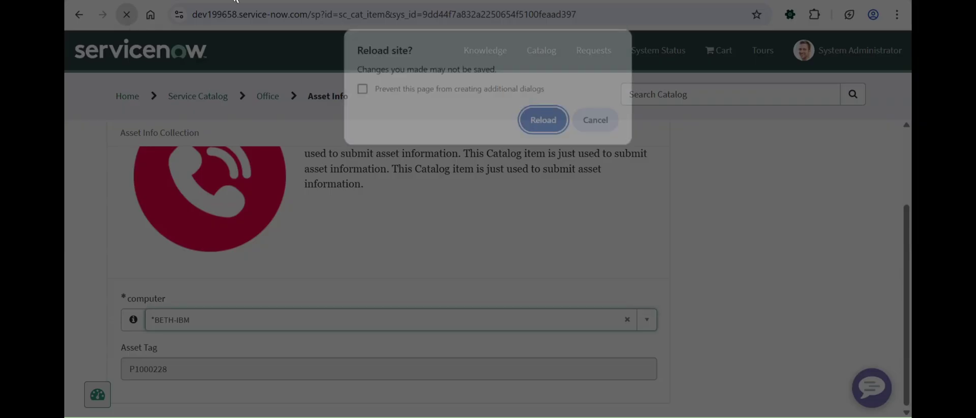
{"action": "left_click", "coordinate": [546, 121]}
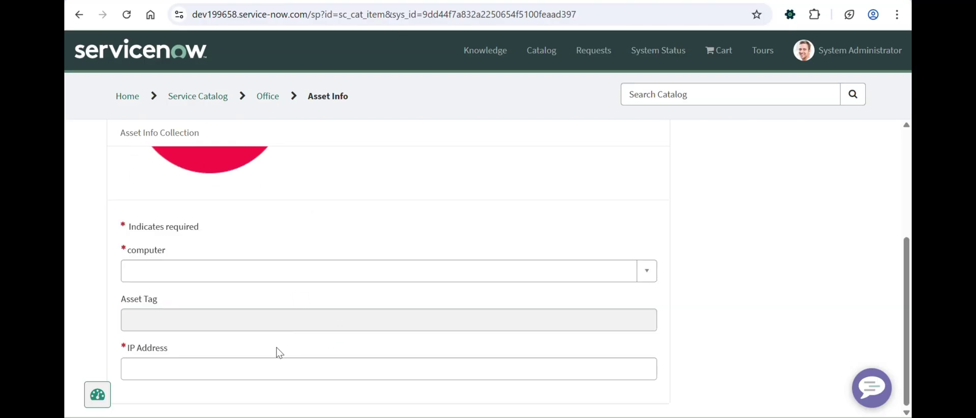
- Find P1000228 in the computer field of the portal form and choose *BETH-IBM
{"action": "left_click", "coordinate": [204, 274]}
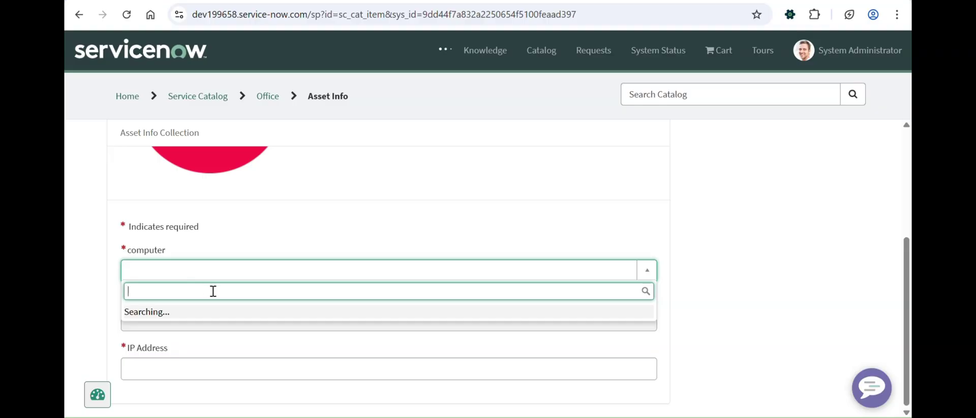
{"action": "key", "text": "super+v"}
{"action": "key", "text": "Down"}
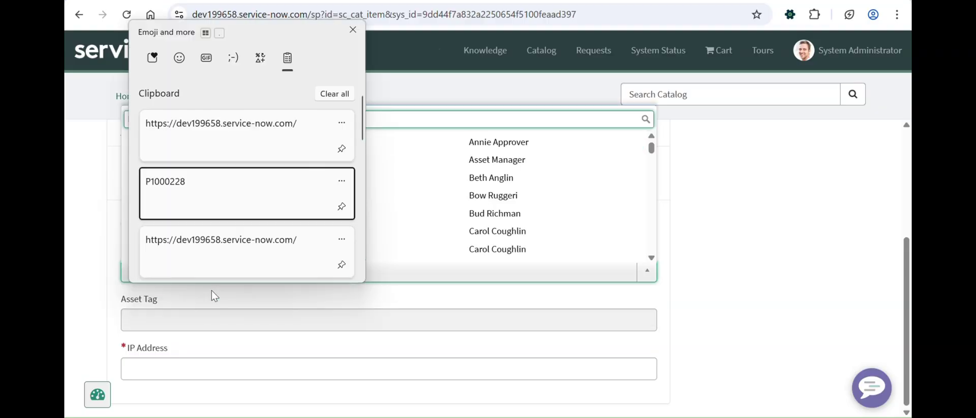
{"action": "key", "text": "Return"}
{"action": "left_click", "coordinate": [170, 252]}
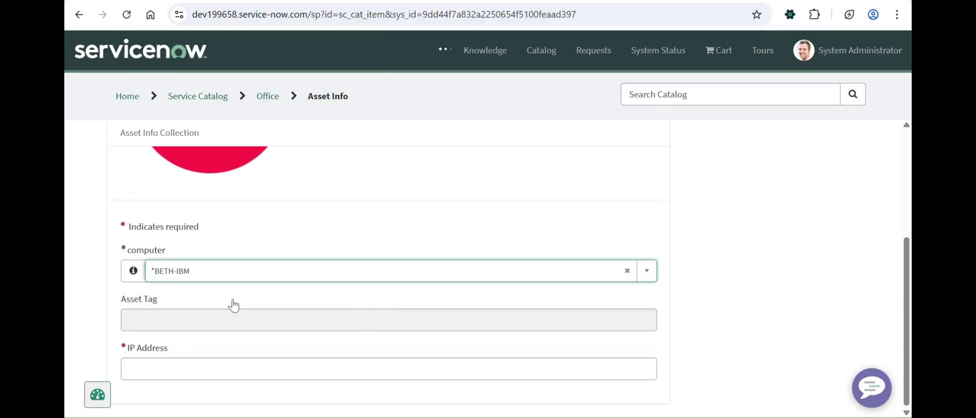
- Enter 100.0.0.0 in the IP Address field and leave the field to run its validation
{"action": "left_click", "coordinate": [194, 367]}
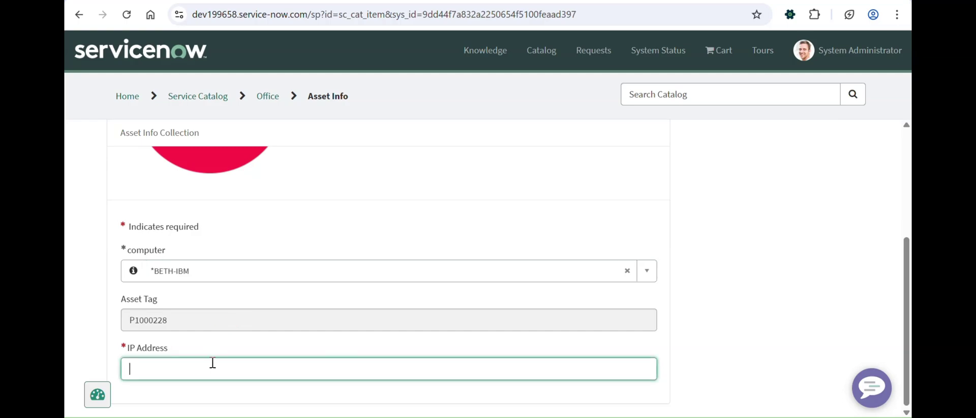
{"action": "type", "text": "100.0.0.0"}
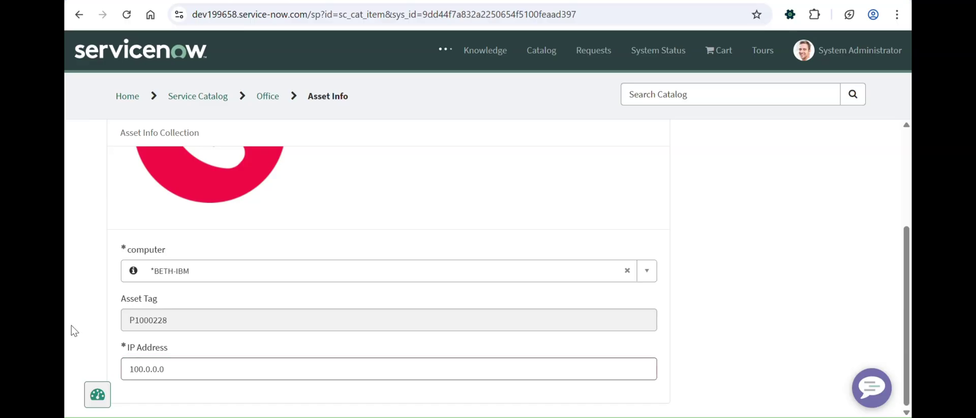
{"action": "left_click", "coordinate": [72, 326]}
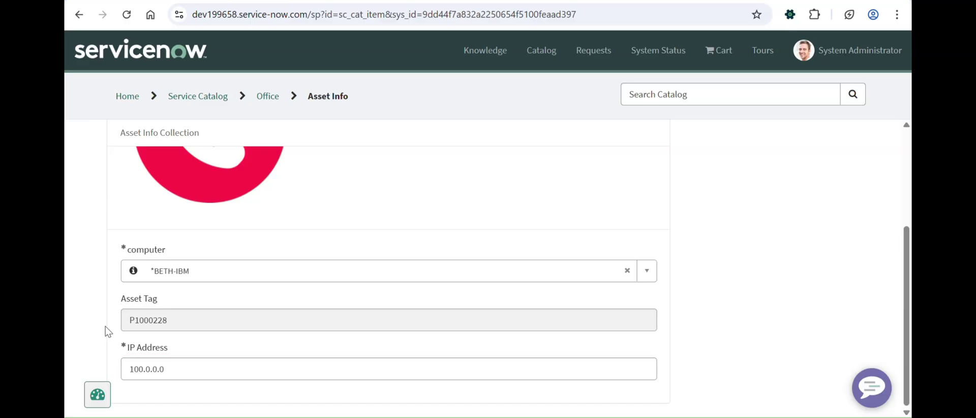
- Test the IP Address validation with the incomplete value 100.0.0, and restore the address to 100.0.0.0
{"action": "left_click", "coordinate": [212, 372]}
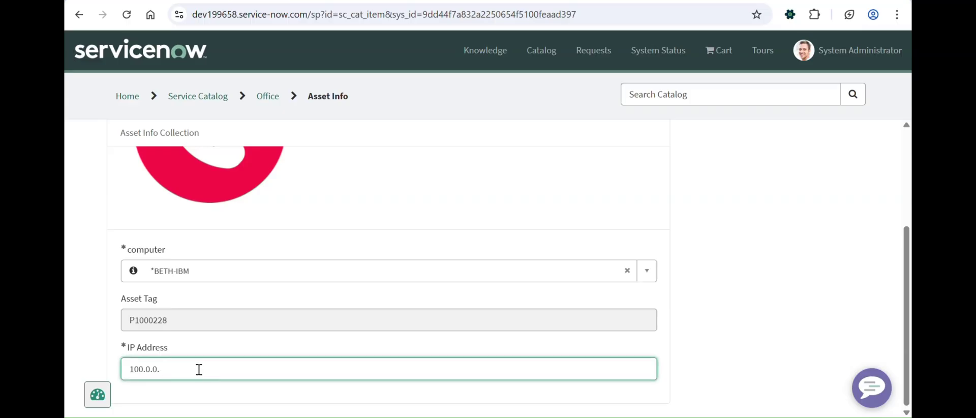
{"action": "left_click", "coordinate": [89, 327]}
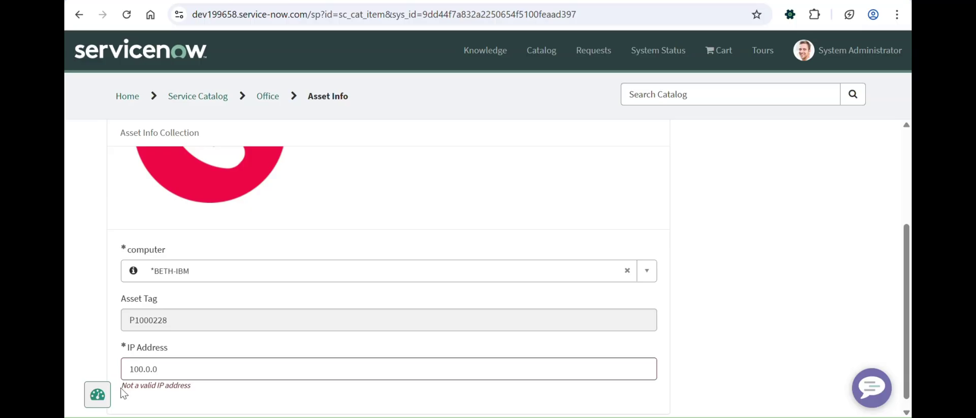
{"action": "left_click_drag", "start_coordinate": [124, 385], "coordinate": [236, 385]}
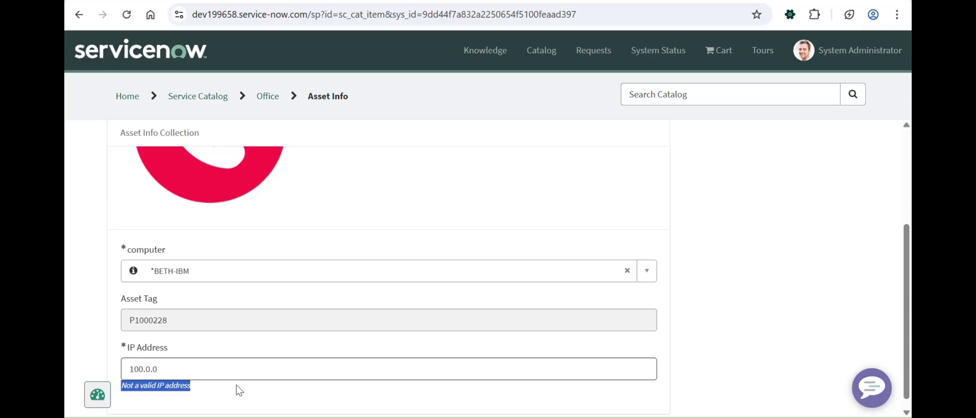
{"action": "left_click", "coordinate": [212, 395]}
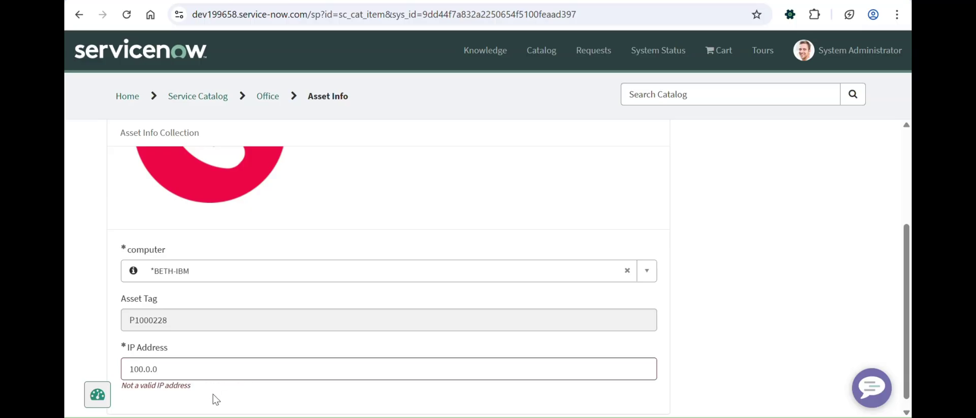
{"action": "left_click", "coordinate": [208, 369]}
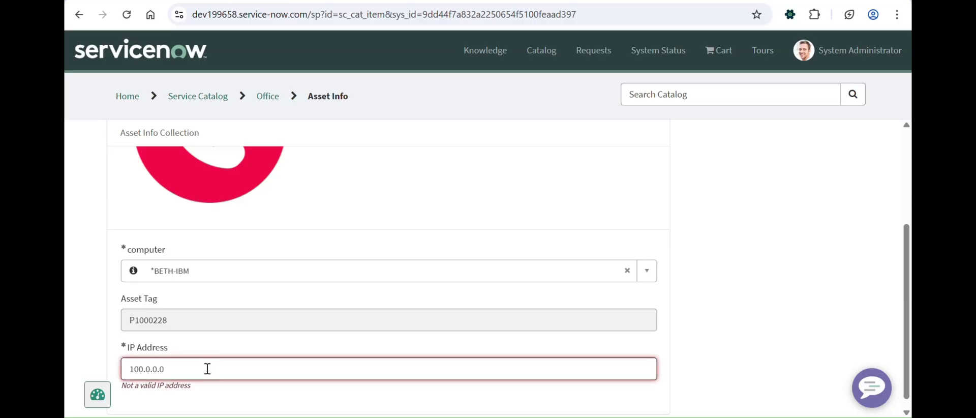
{"action": "left_click", "coordinate": [72, 319]}
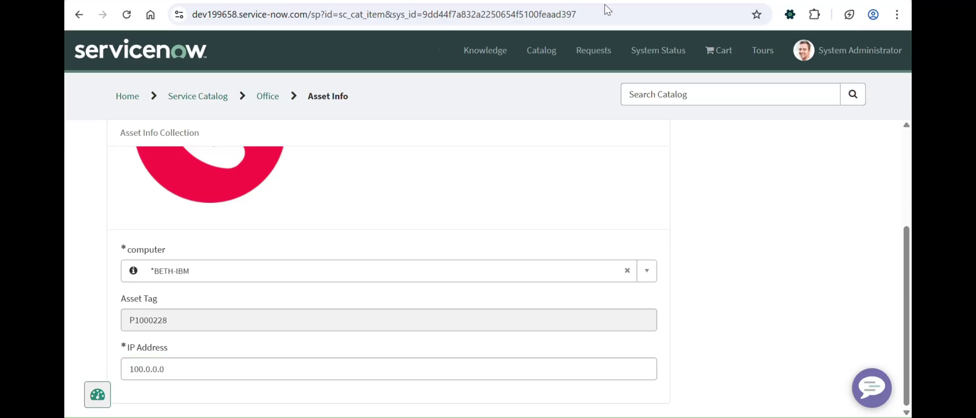
- Find "validation reg" in the main ServiceNow navigation and open the list of variable validation regular expressions
{"action": "key", "text": "ctrl+t"}
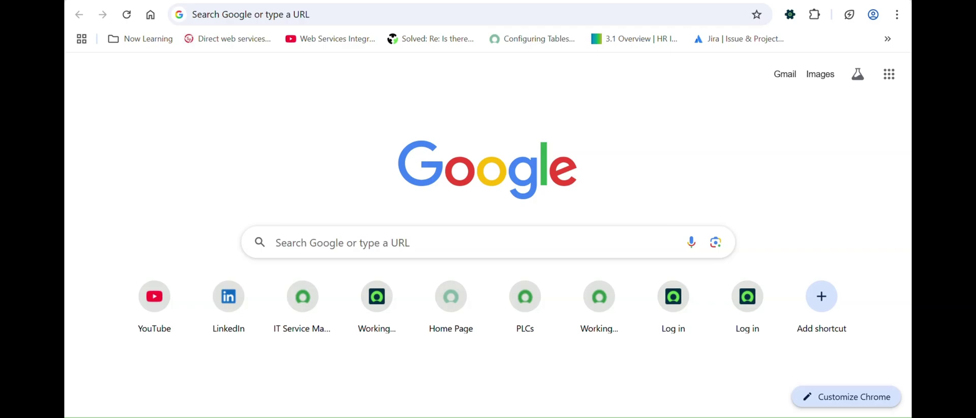
{"action": "key", "text": "ctrl+w"}
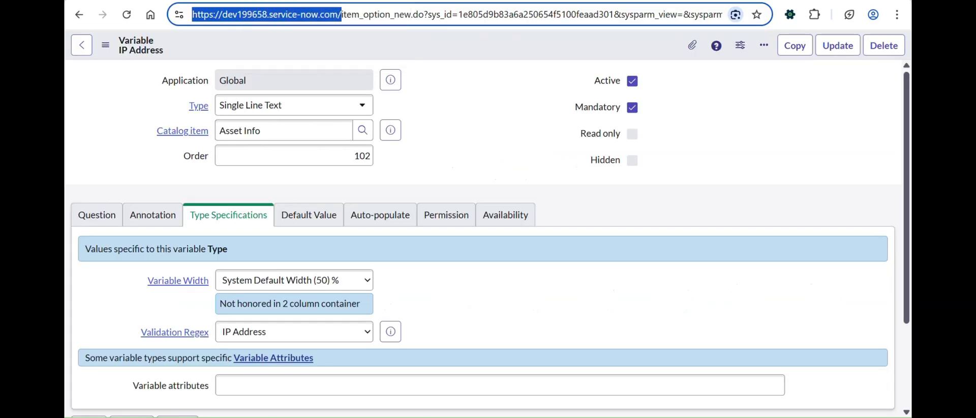
{"action": "key", "text": "ctrl+Tab"}
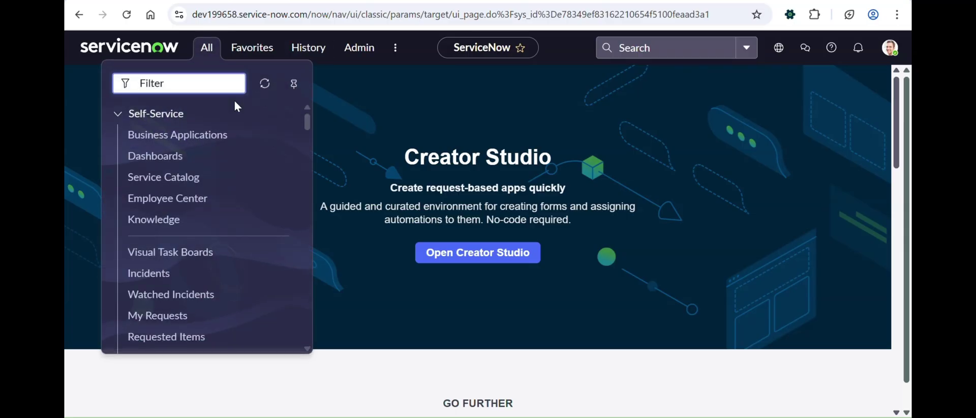
{"action": "type", "text": "validation reg"}
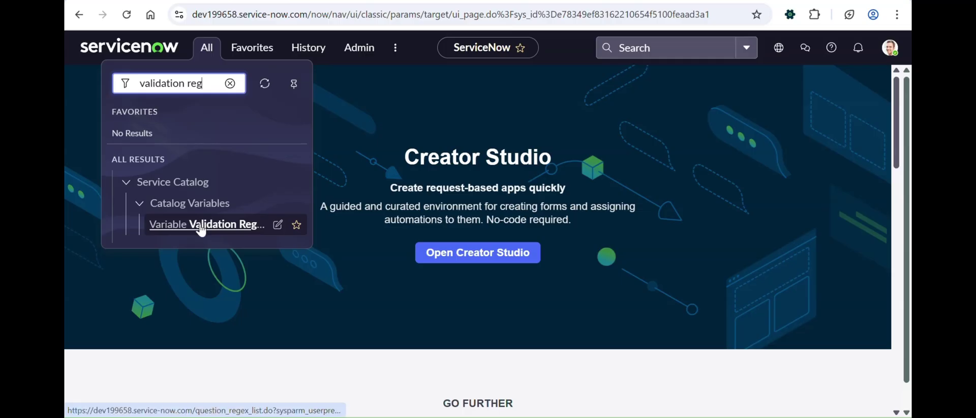
{"action": "left_click", "coordinate": [202, 225]}
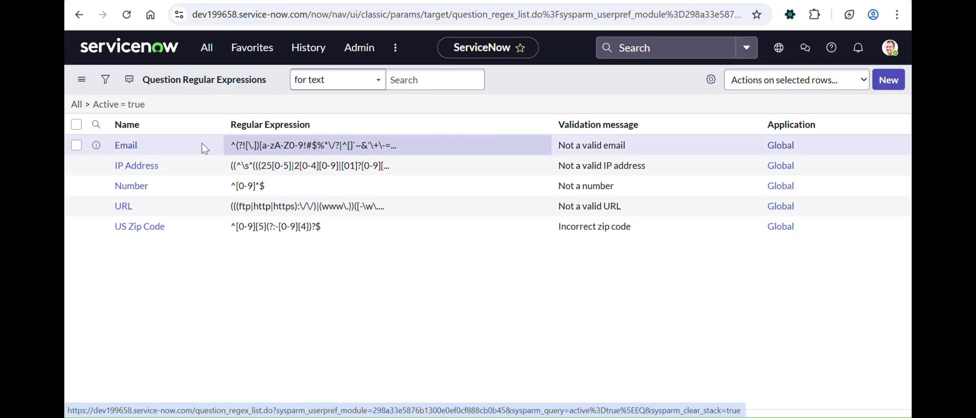
- Examine the IP Address regular expression record with its validation message, and compare it with the list of available expressions
{"action": "left_click", "coordinate": [138, 193]}
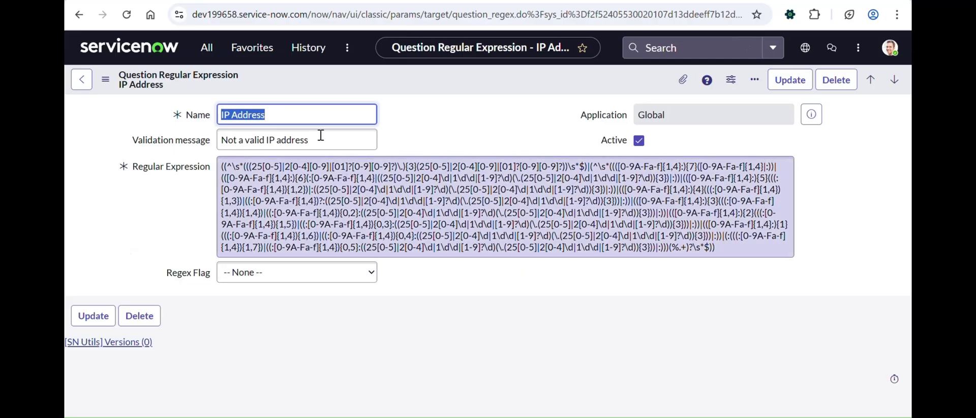
{"action": "left_click", "coordinate": [79, 14]}
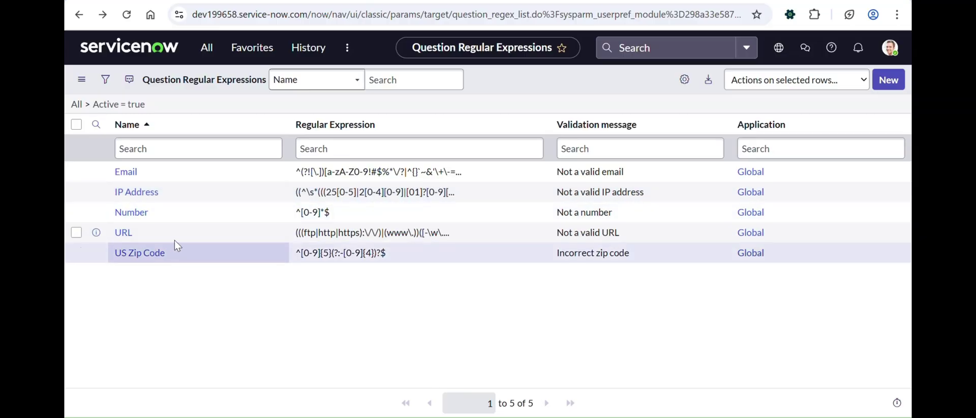
{"action": "left_click", "coordinate": [142, 198]}
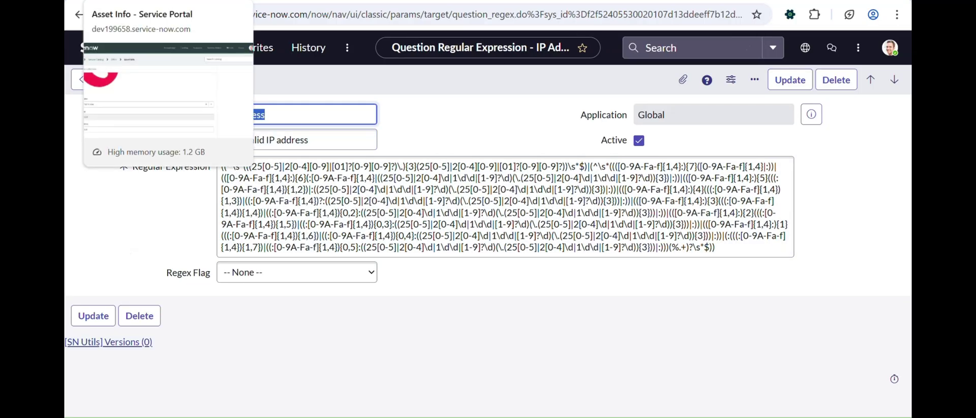
- Return to the Asset Info portal form and look over its description and the three variables
{"action": "left_click", "coordinate": [168, 2]}
{"action": "scroll", "coordinate": [340, 239], "scroll_direction": "up", "scroll_amount": 3}
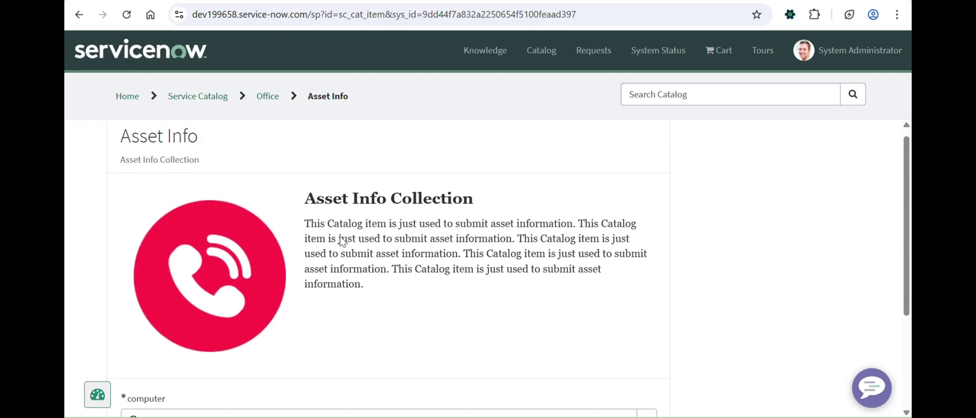
{"action": "scroll", "coordinate": [343, 241], "scroll_direction": "down", "scroll_amount": 3}
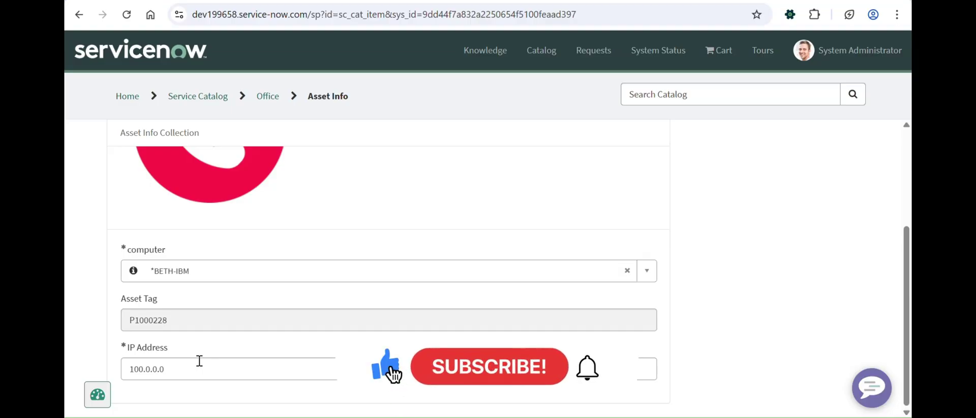
{"action": "scroll", "coordinate": [302, 259], "scroll_direction": "up", "scroll_amount": 3}
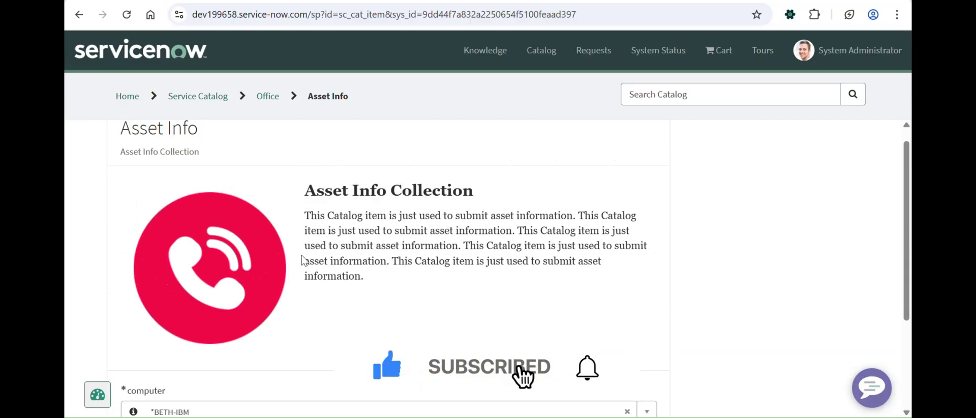
{"action": "scroll", "coordinate": [303, 260], "scroll_direction": "up", "scroll_amount": 1}
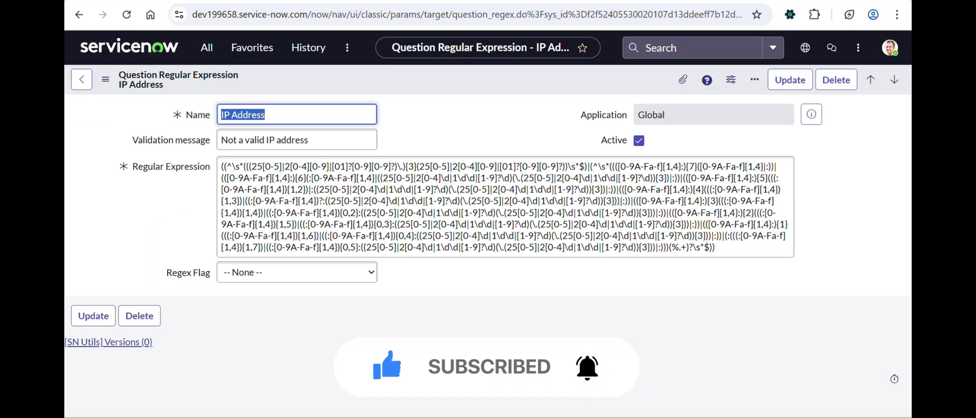